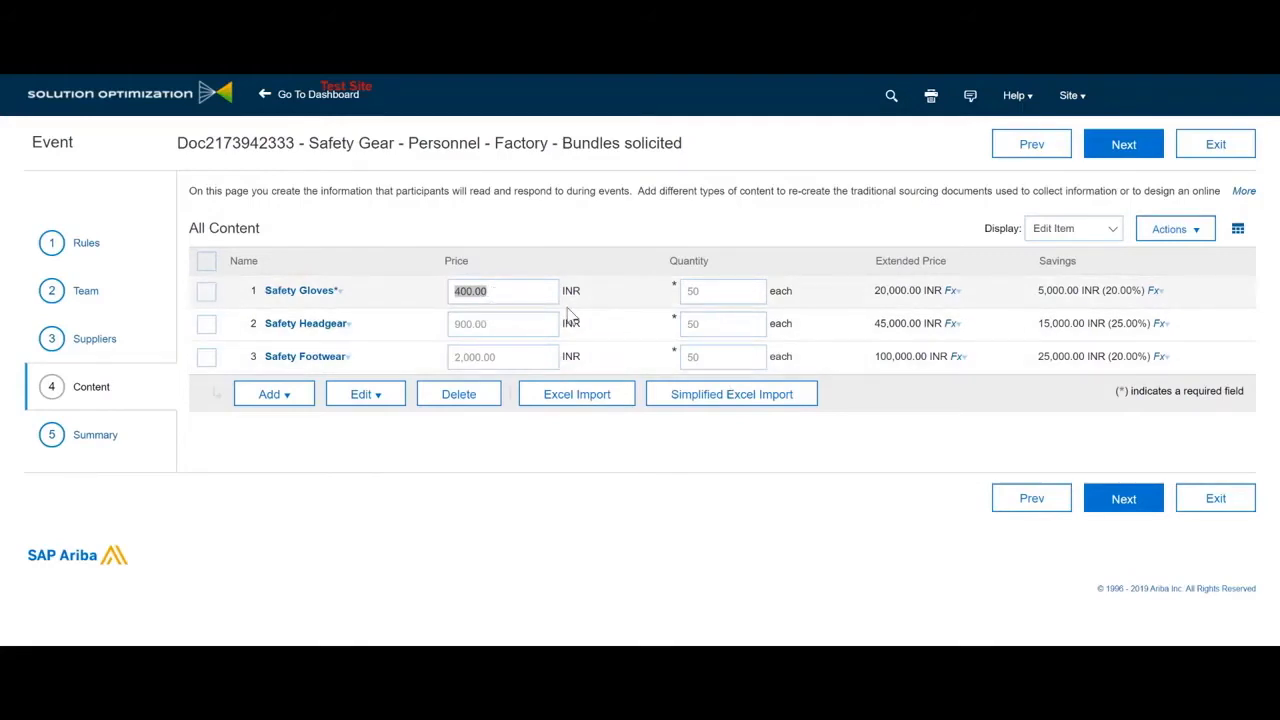
Publish the "Safety Gear - Personnel - Factory - Bundles solicited" event from its summary and open it for monitoring.
left_click(105, 436)
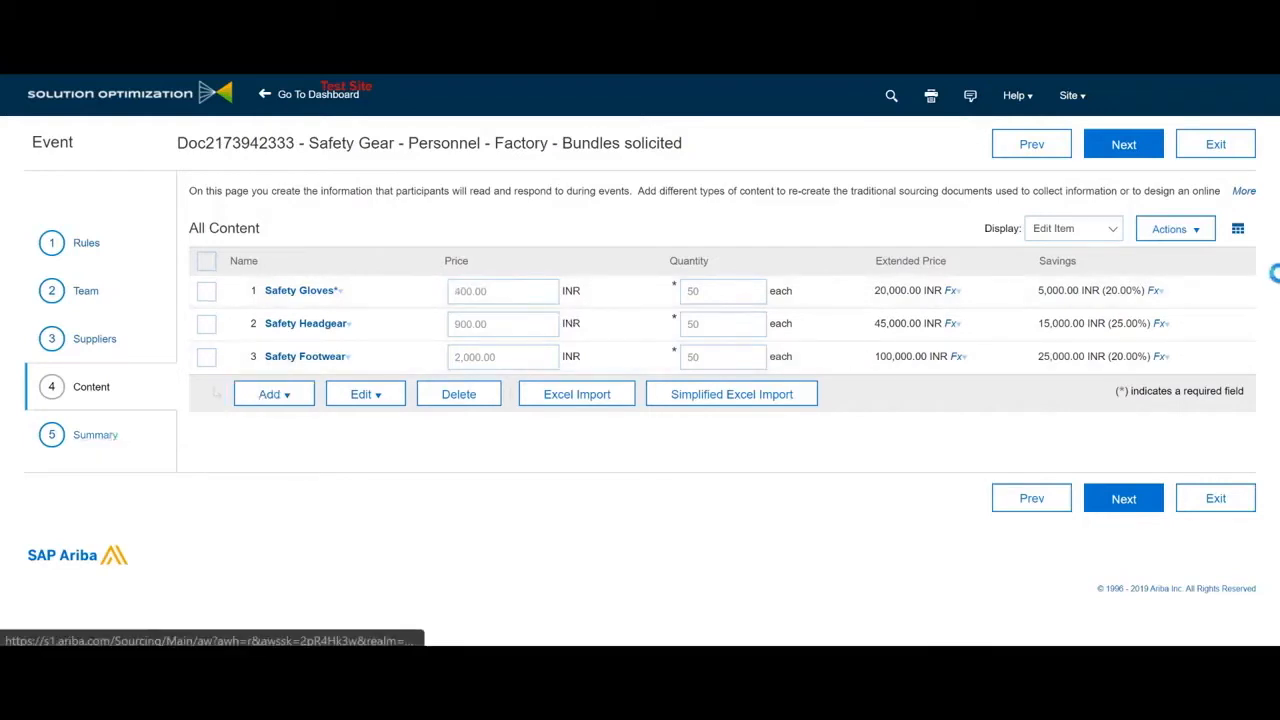
left_click(1122, 145)
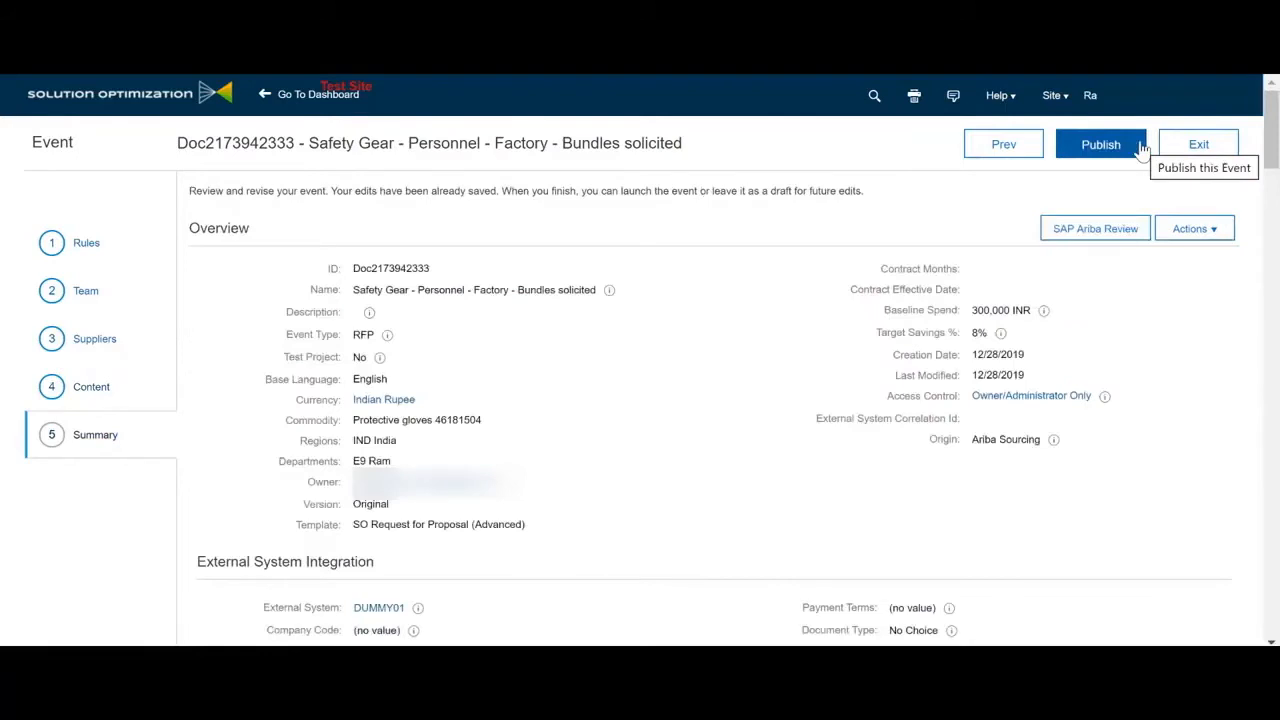
left_click(1081, 150)
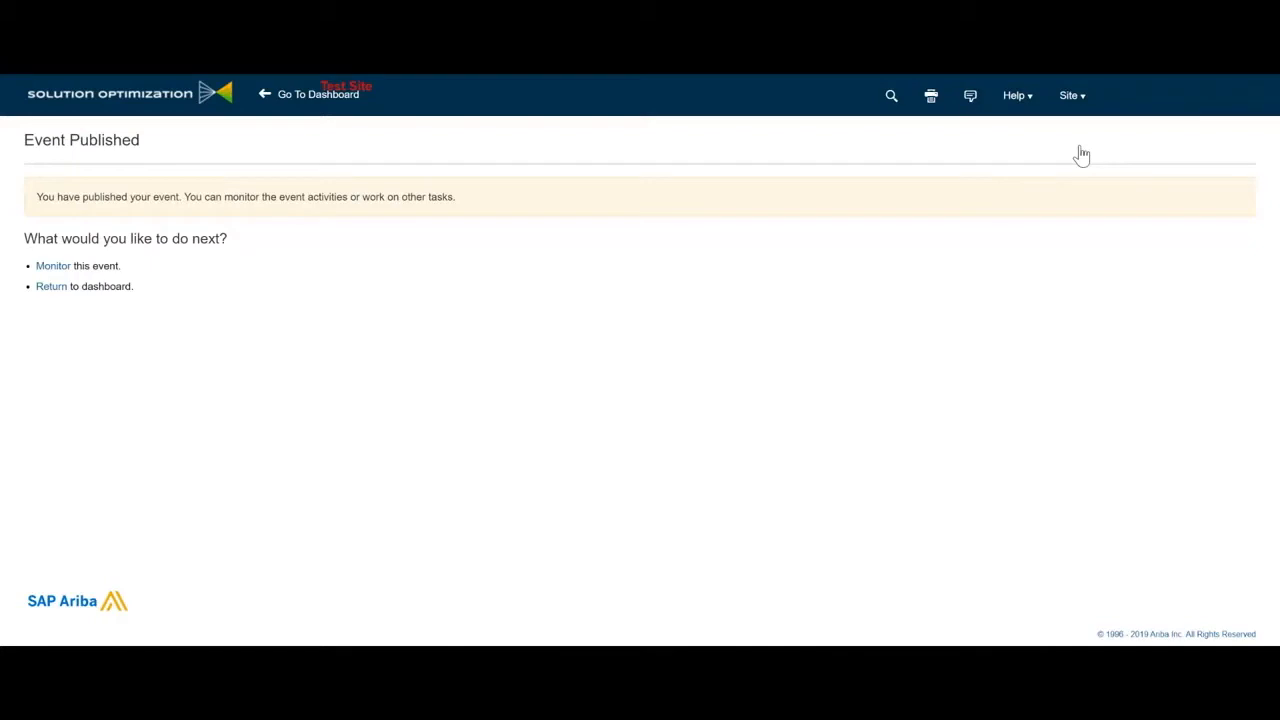
left_click(55, 266)
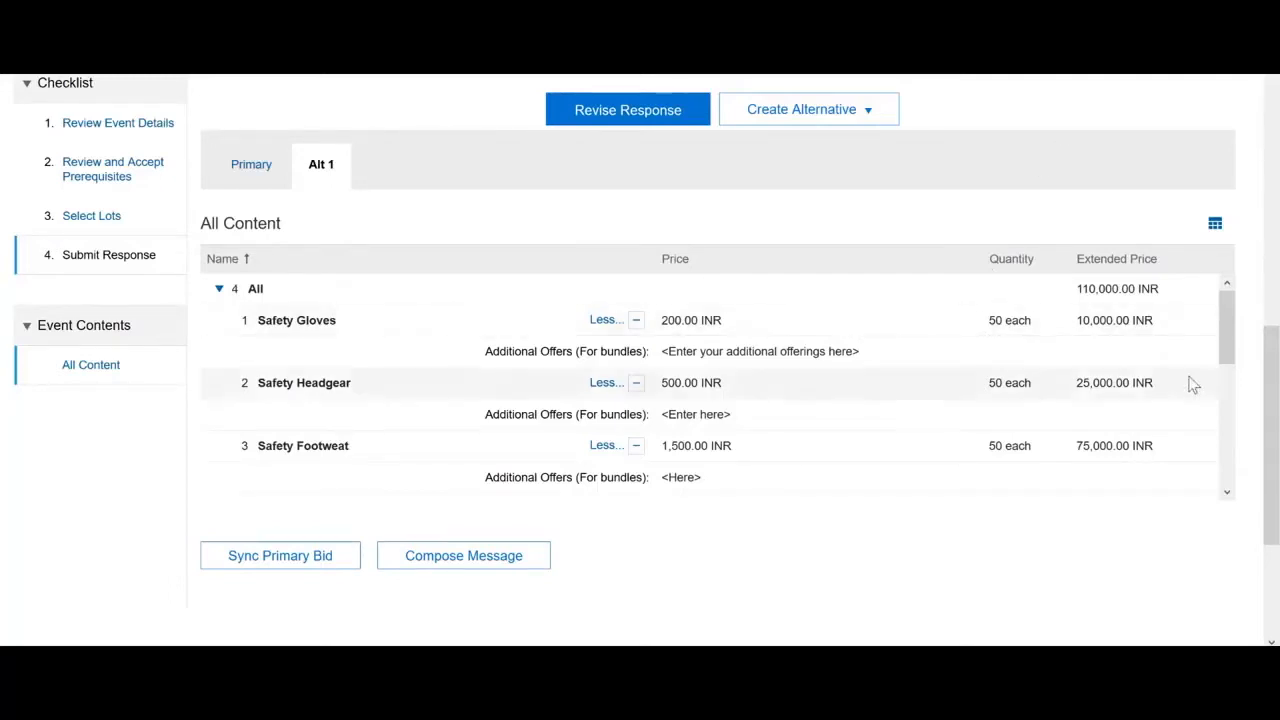
In the supplier's Bundled Pricing response, create bundle alternative "Alt 2" with a "Gloves & Headgear" bundle containing Safety Gloves and Safety Headgear.
scroll(1192, 373, "up", 3)
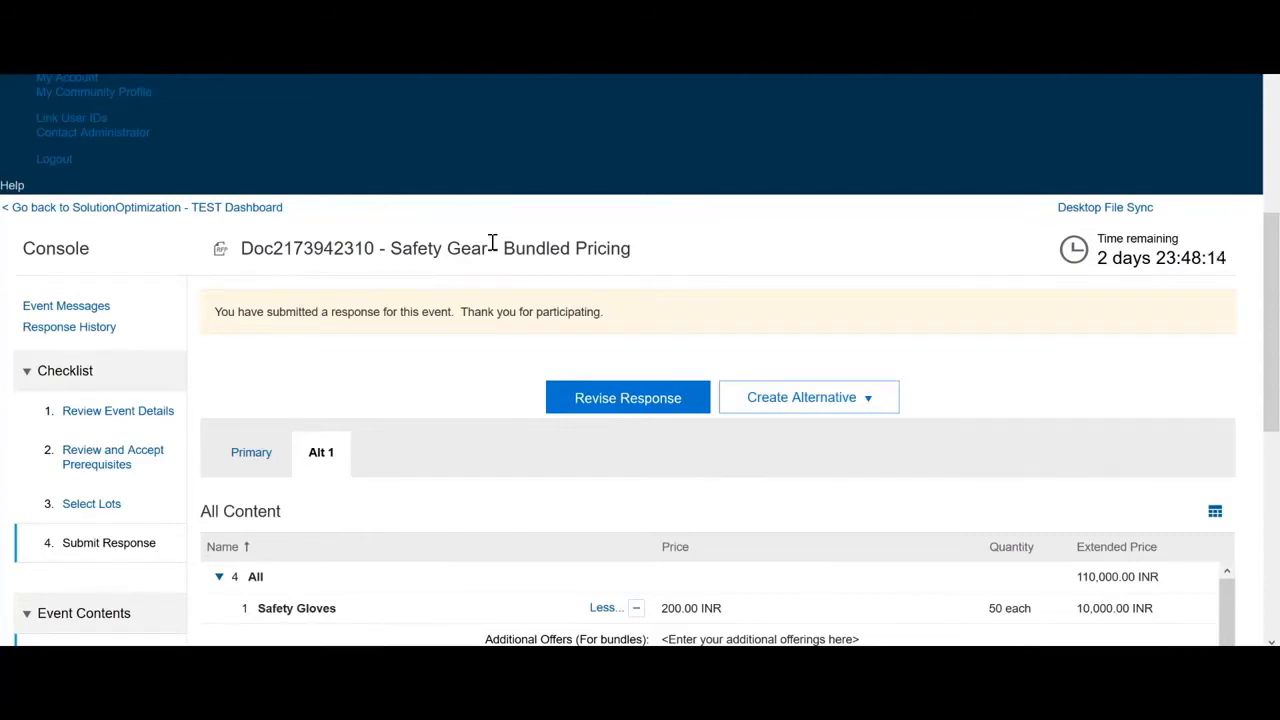
scroll(492, 243, "down", 3)
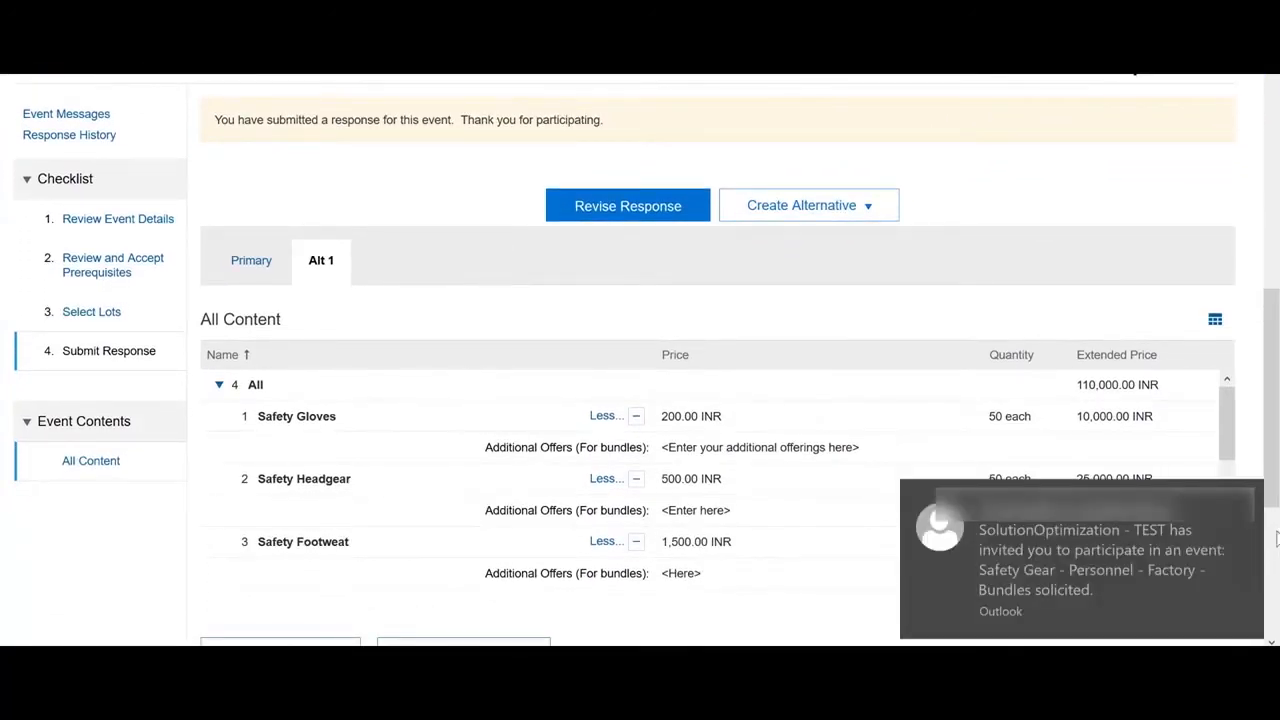
left_click(1245, 503)
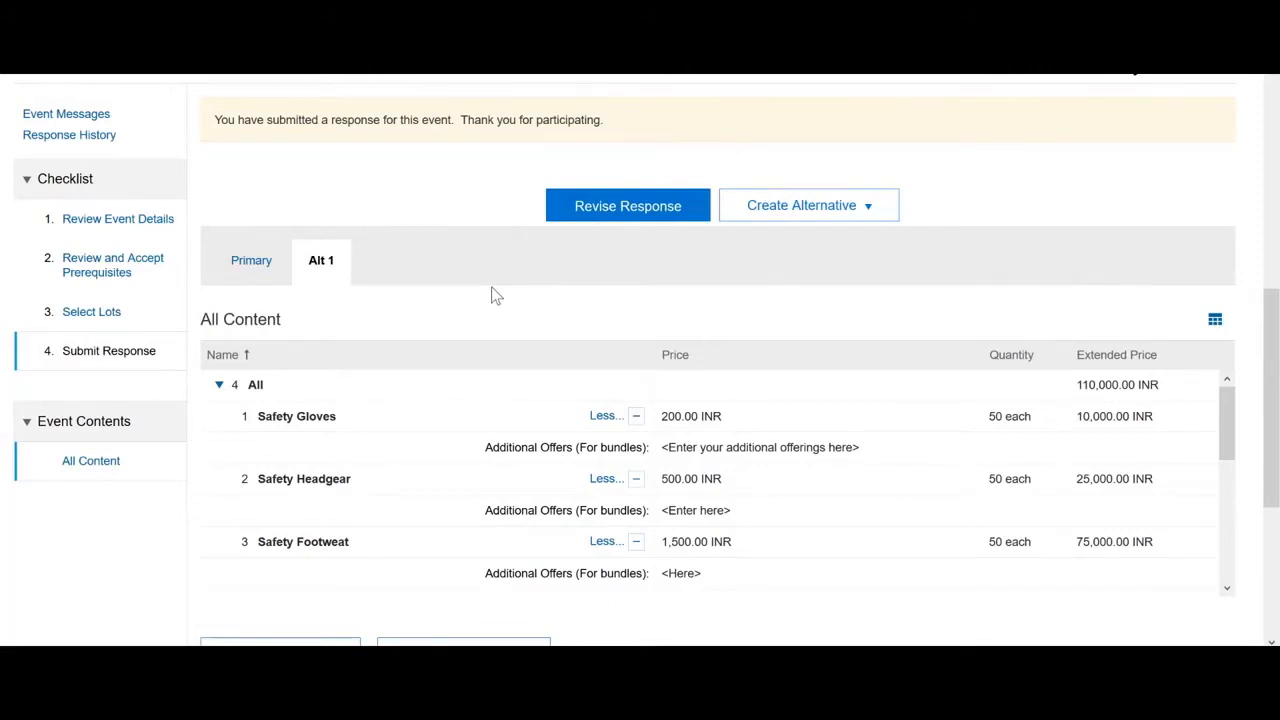
left_click(774, 216)
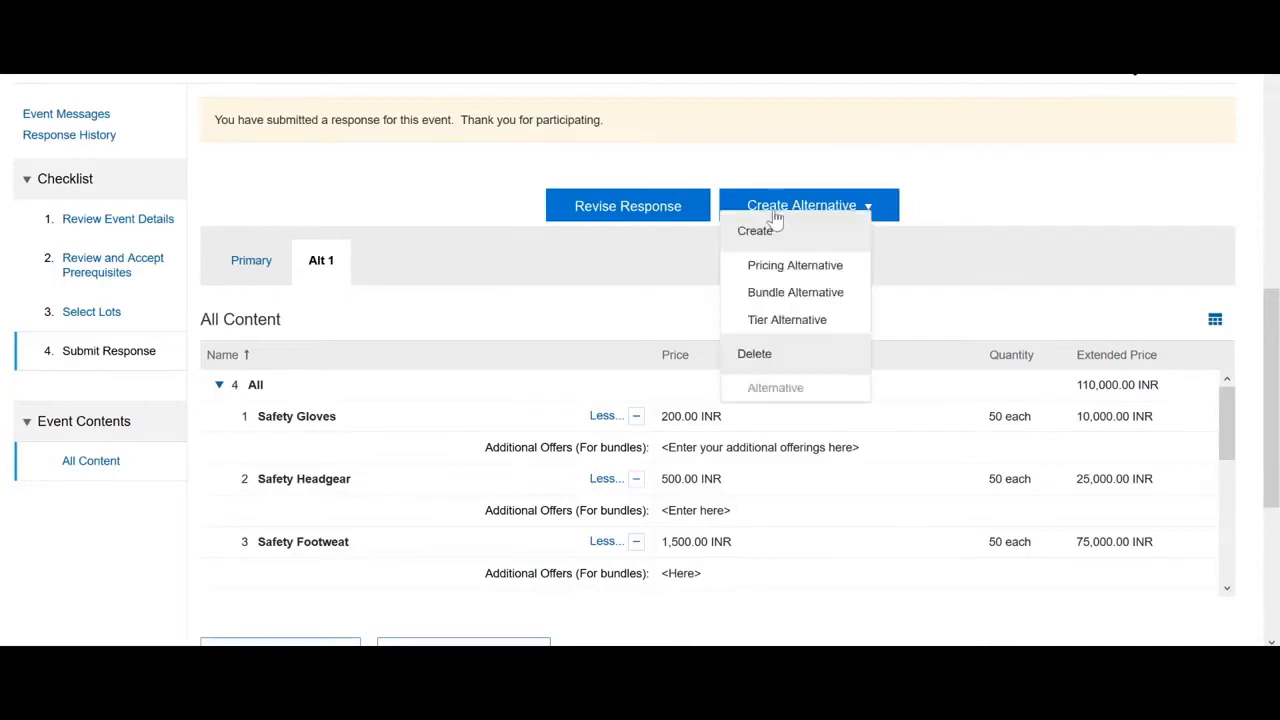
left_click(828, 292)
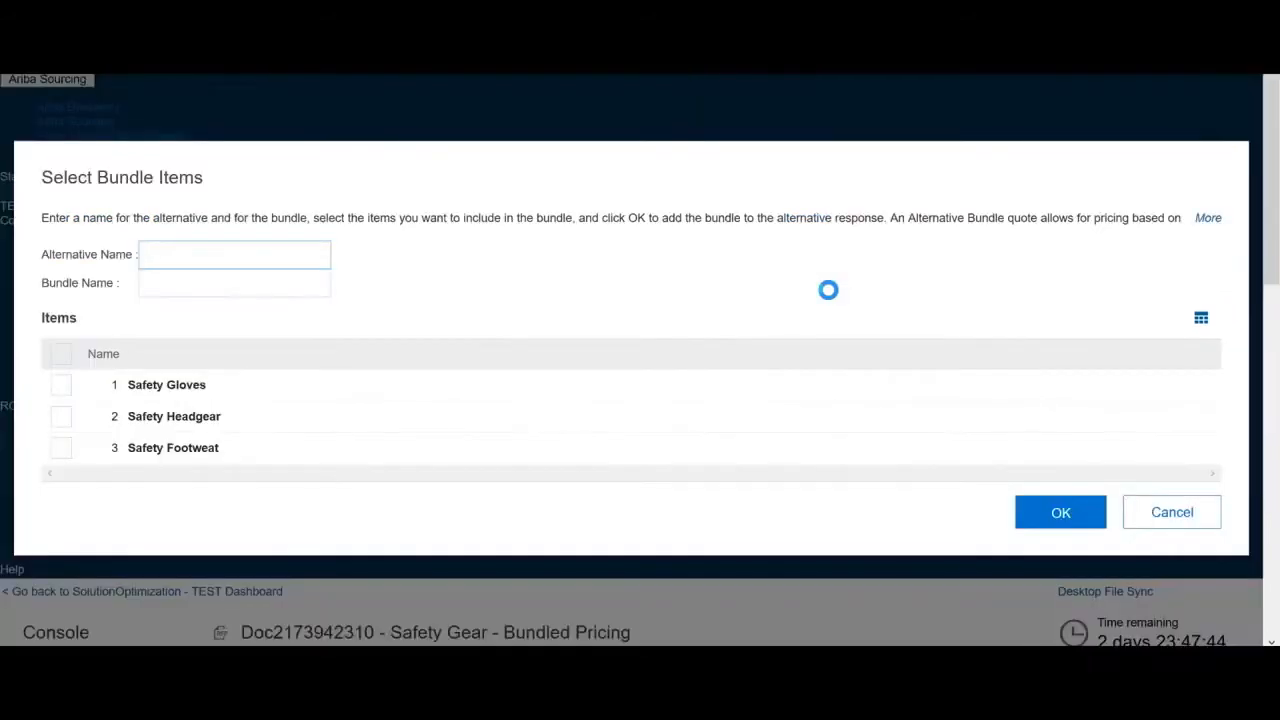
type("Alt 2")
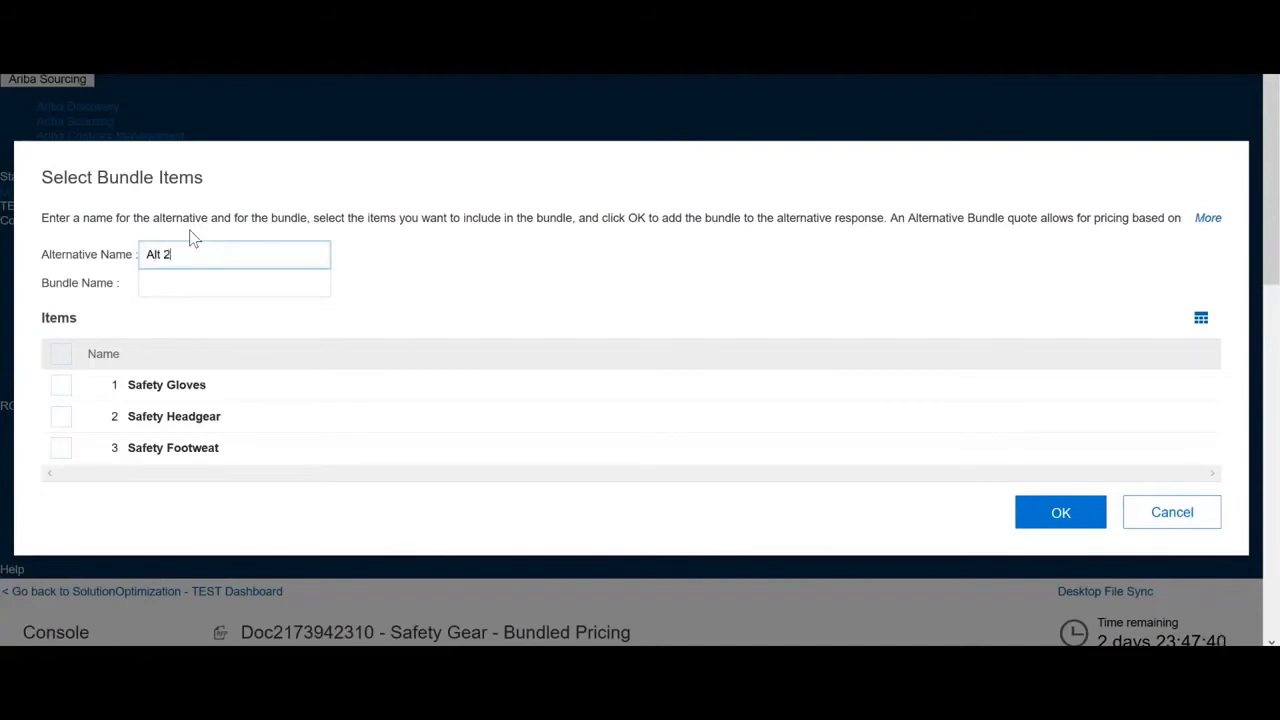
key("Tab")
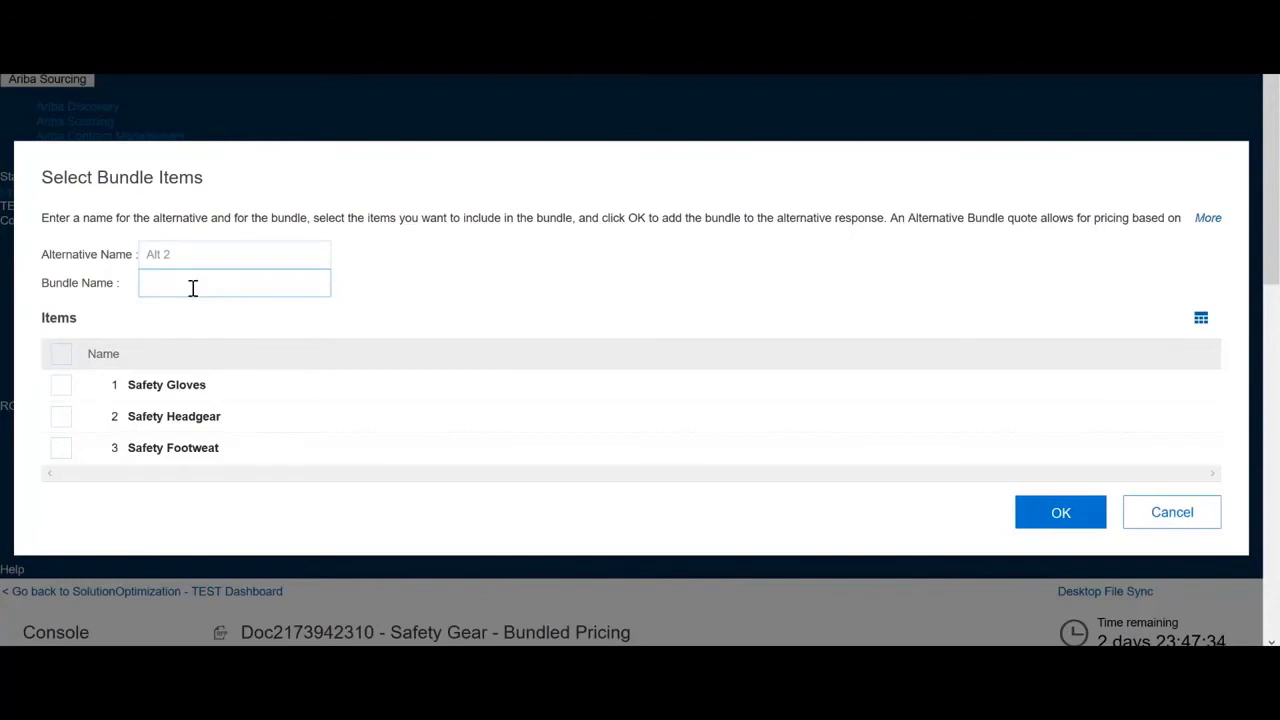
type("Gloves & Head")
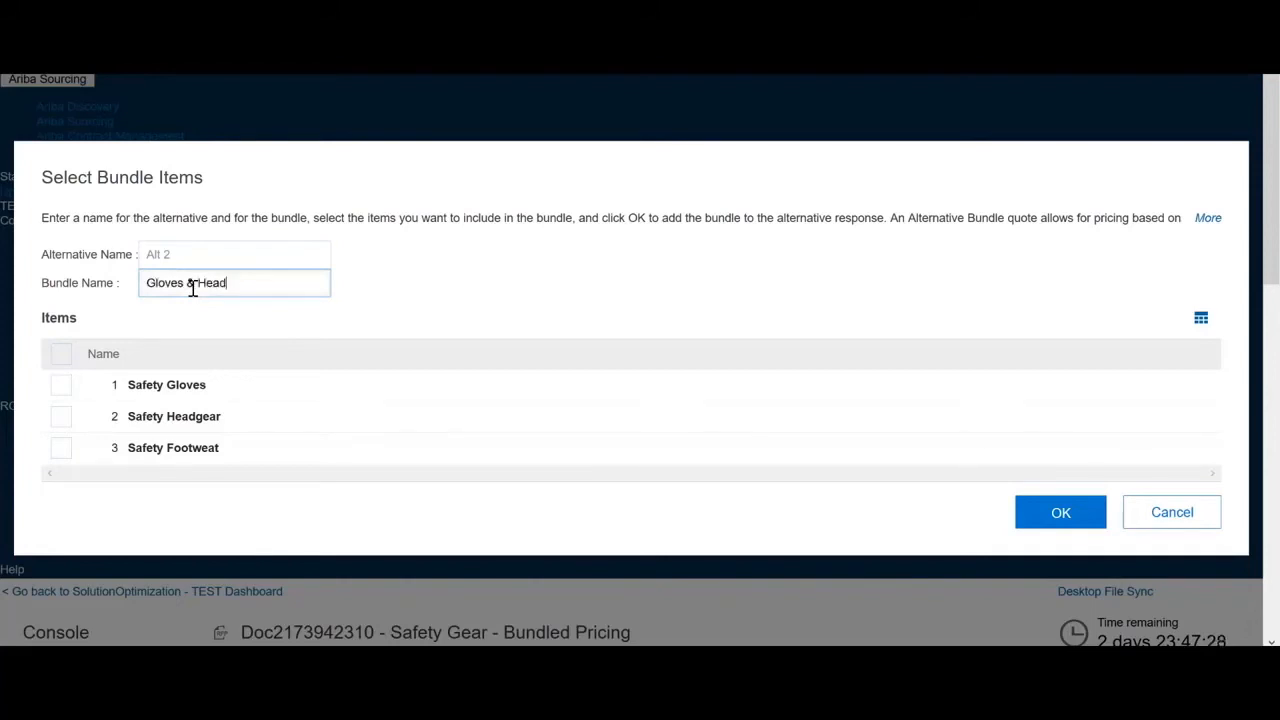
type("gear")
left_click(66, 389)
left_click(68, 422)
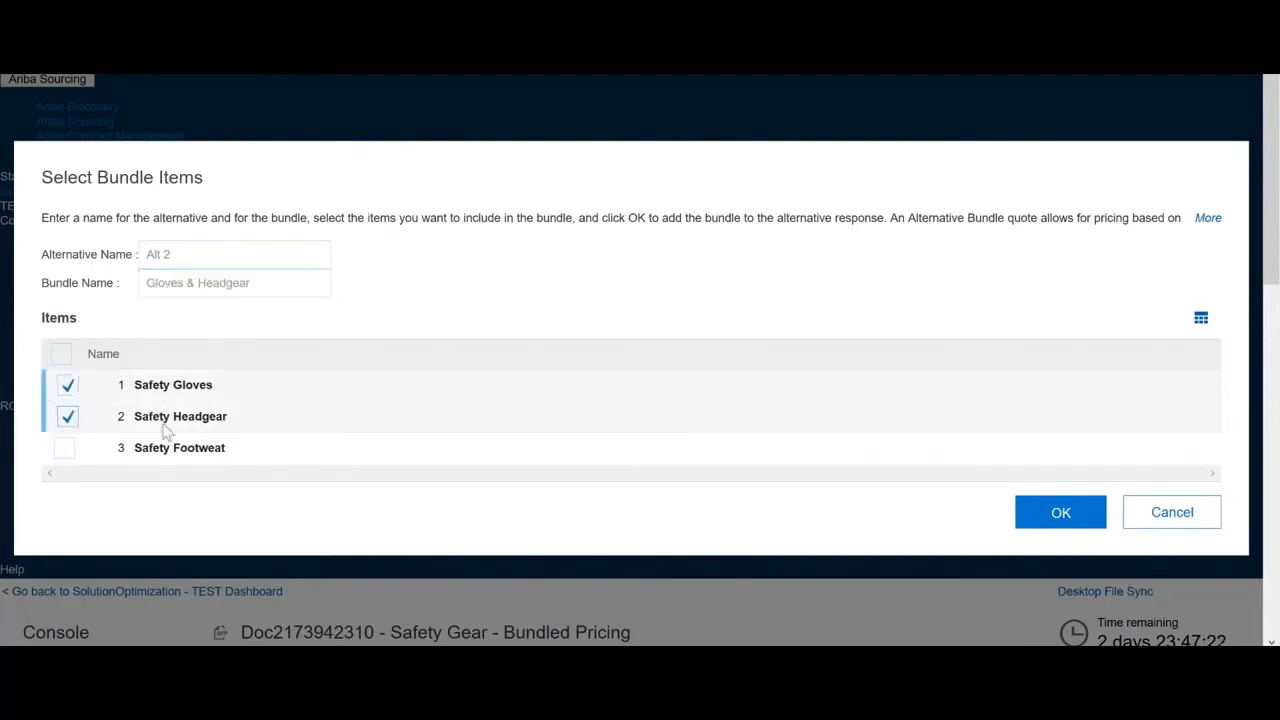
left_click(1023, 517)
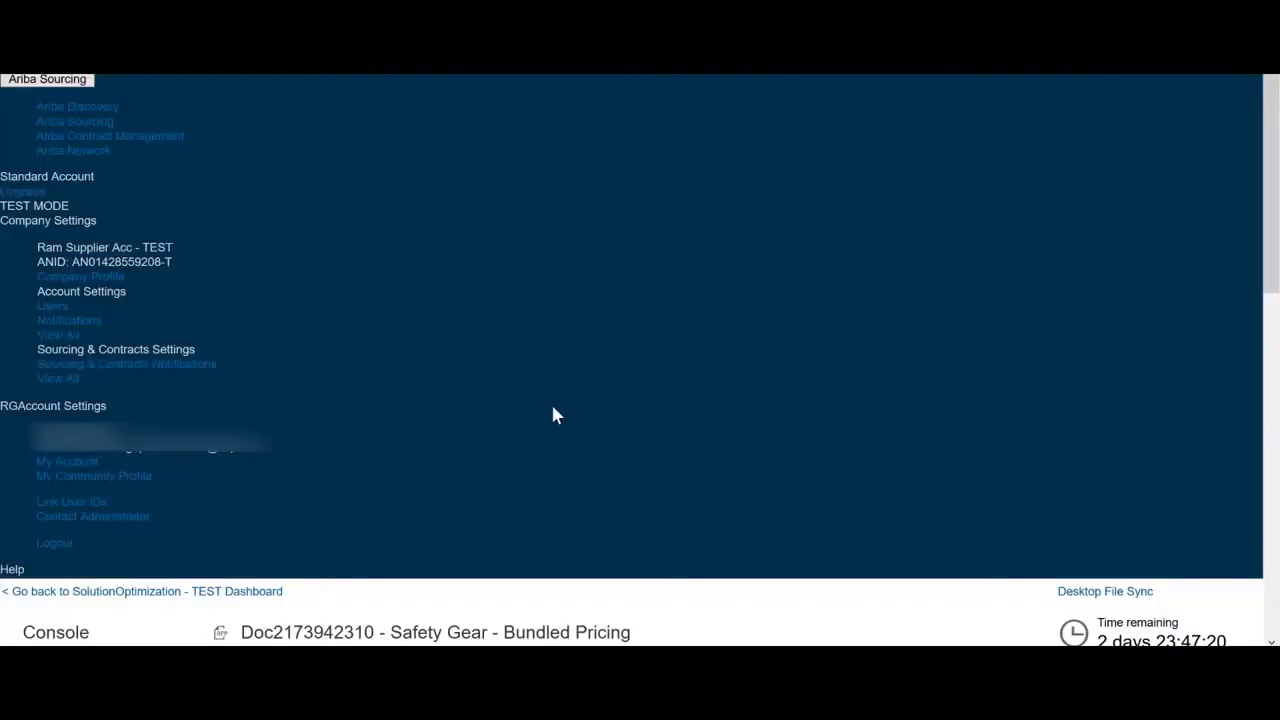
Price the Gloves & Headgear bundle at 300 INR for Safety Gloves and 800 INR for Safety Headgear.
scroll(553, 408, "down", 6)
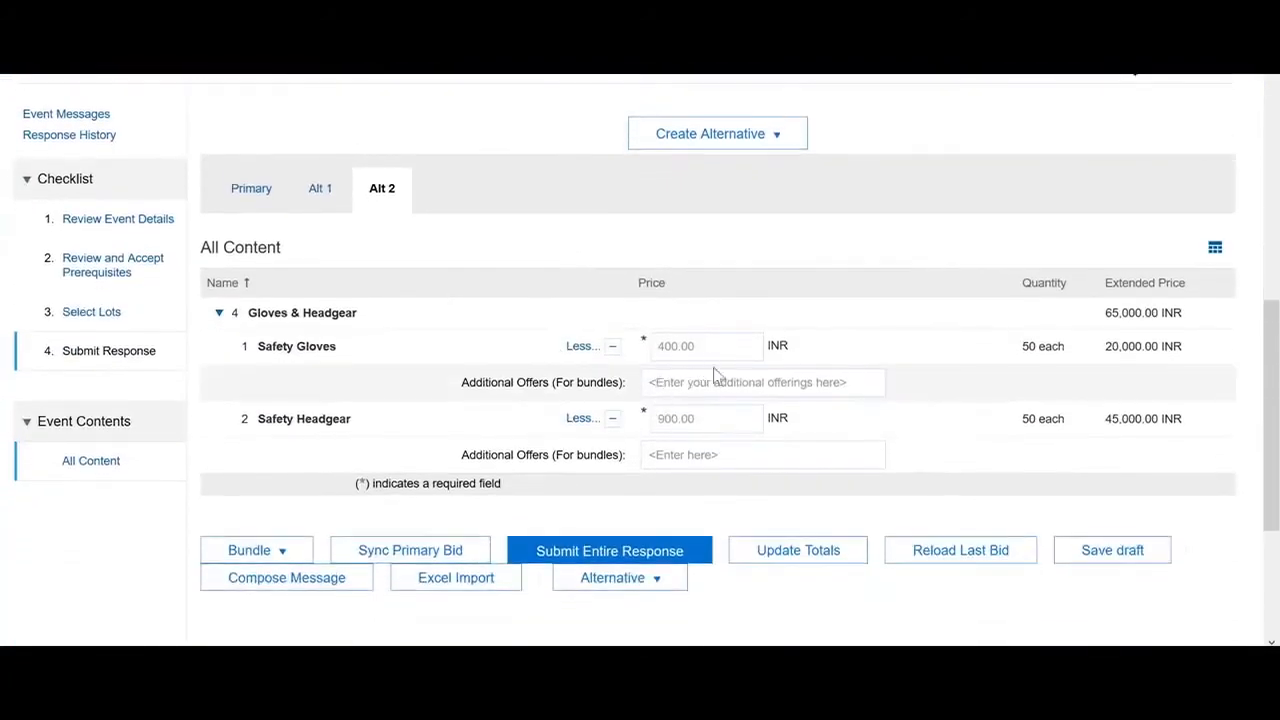
left_click_drag(726, 348, 647, 346)
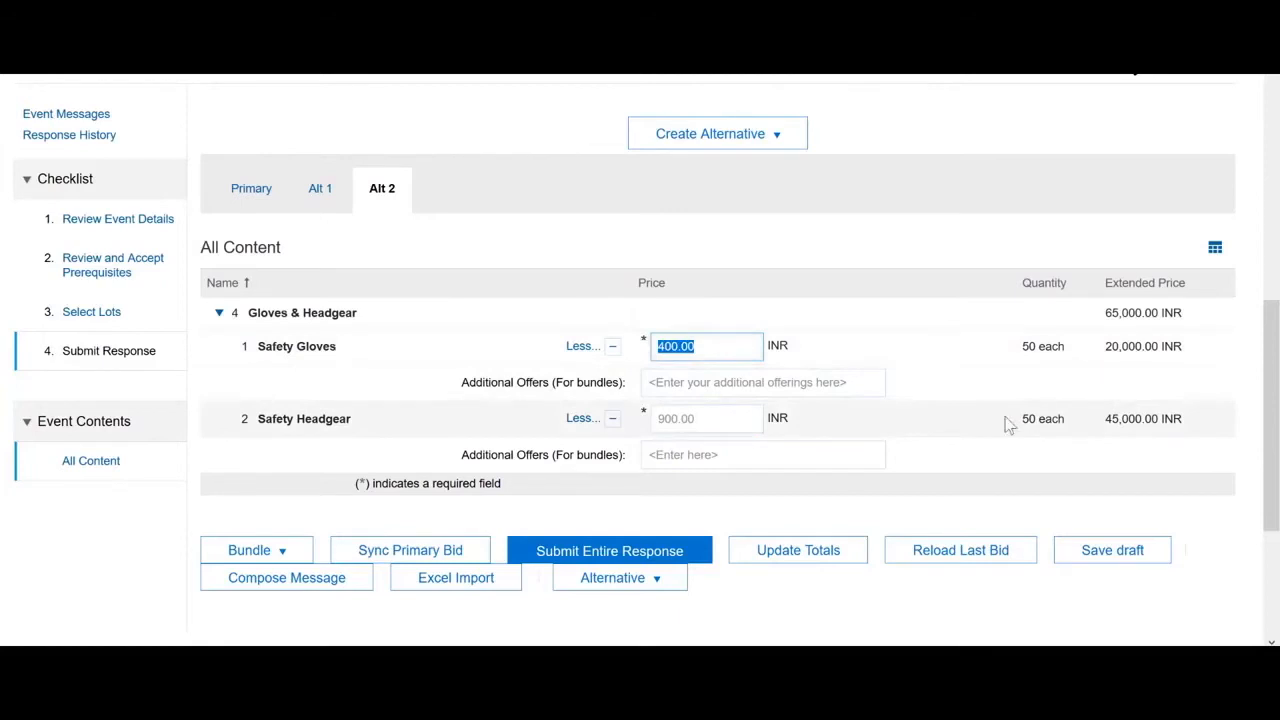
type("300")
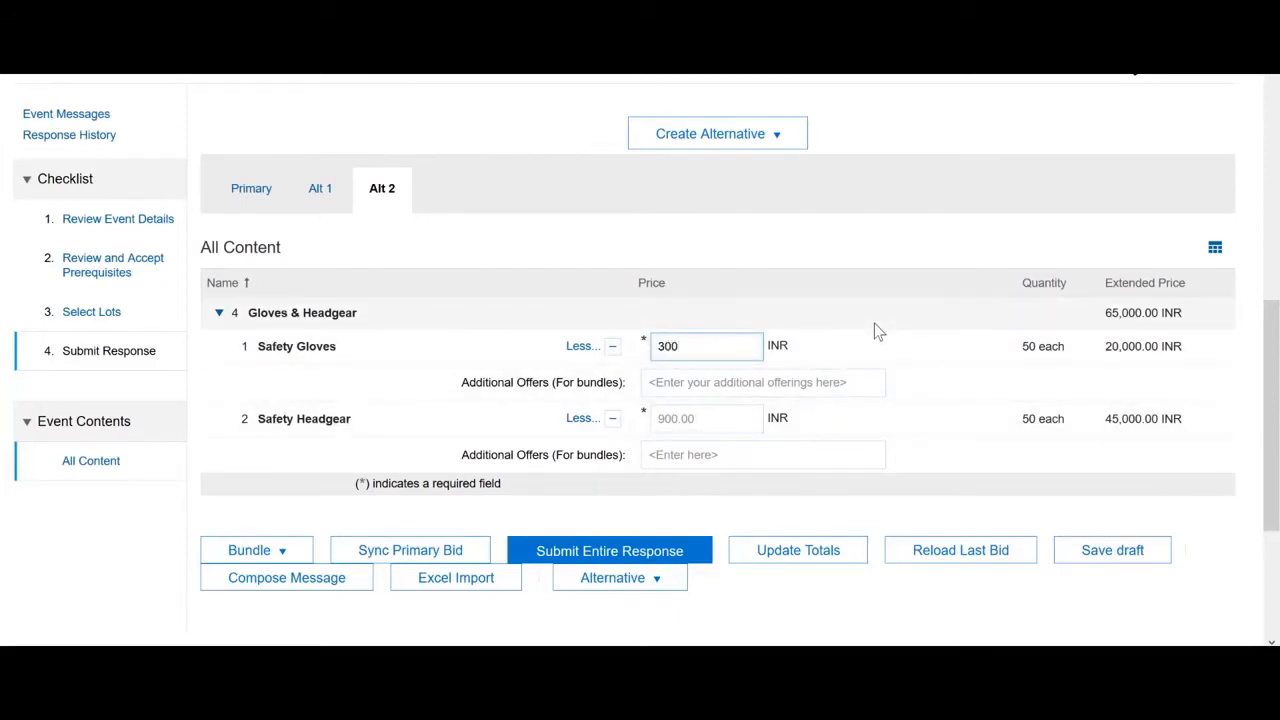
left_click_drag(717, 420, 636, 408)
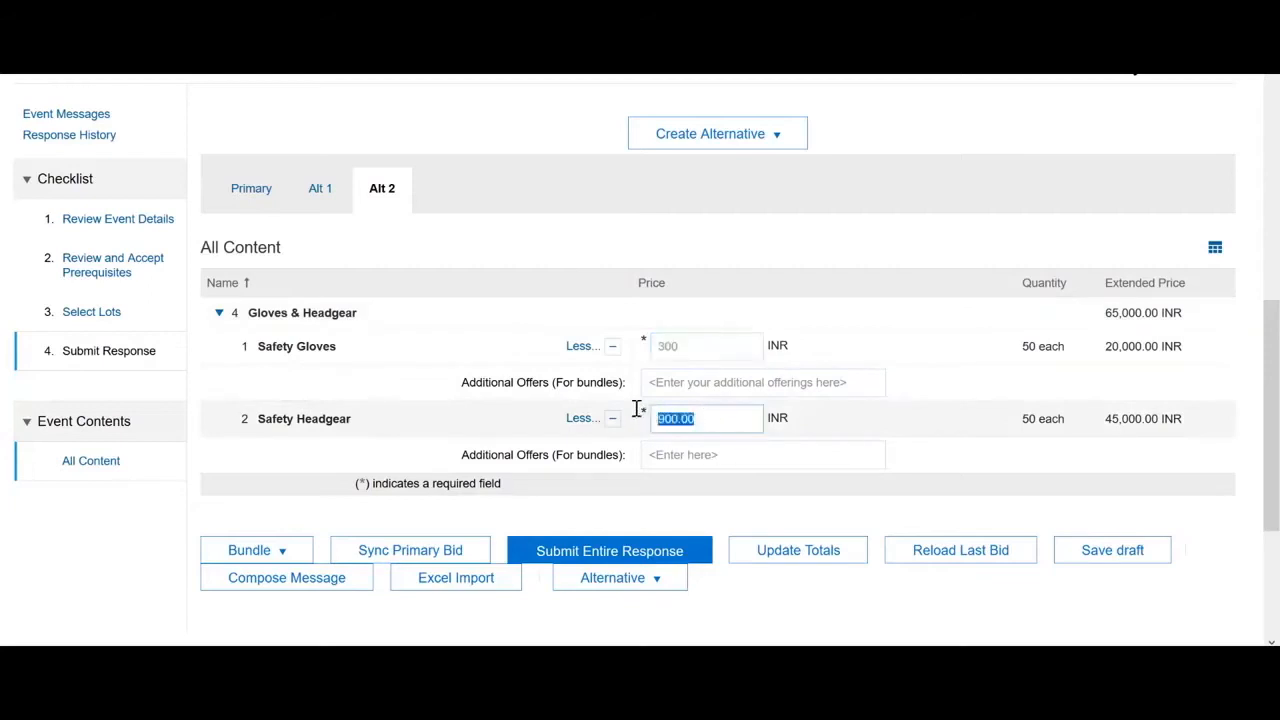
type("800")
Add a second bundle named "All items" to Alt 2, containing Safety Gloves, Safety Headgear and Safety Footweat.
left_click(229, 556)
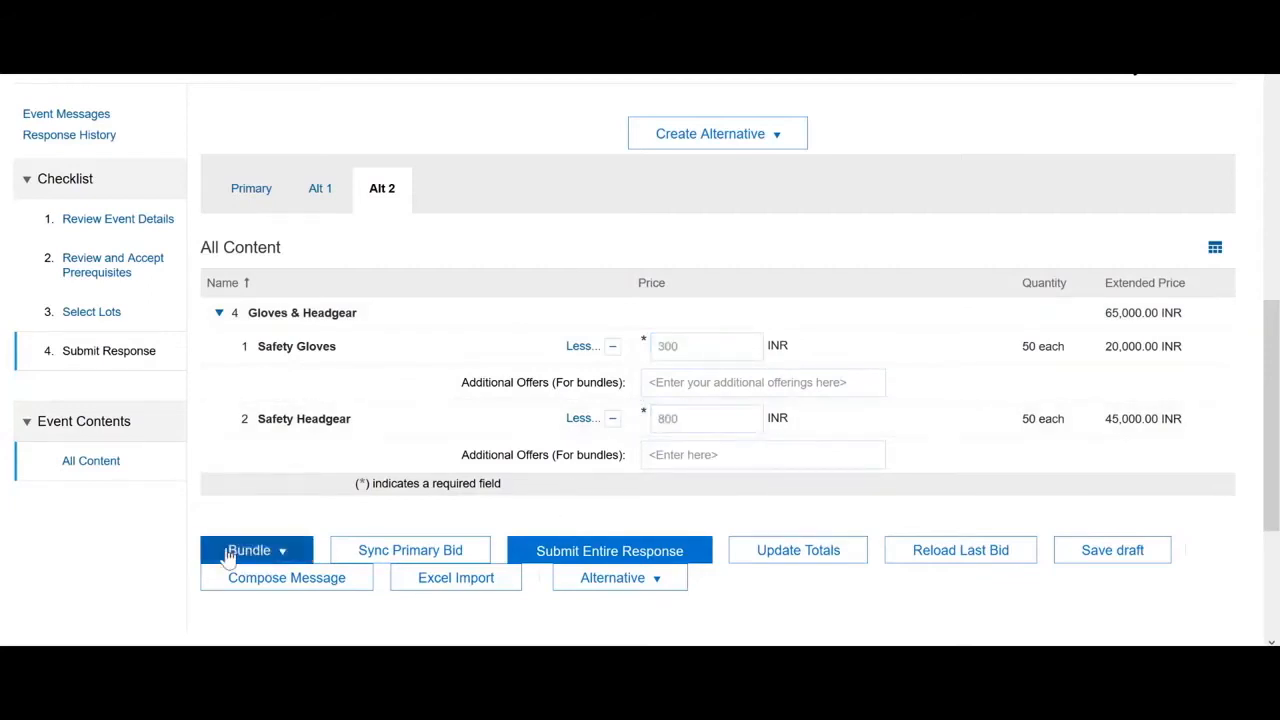
left_click(241, 571)
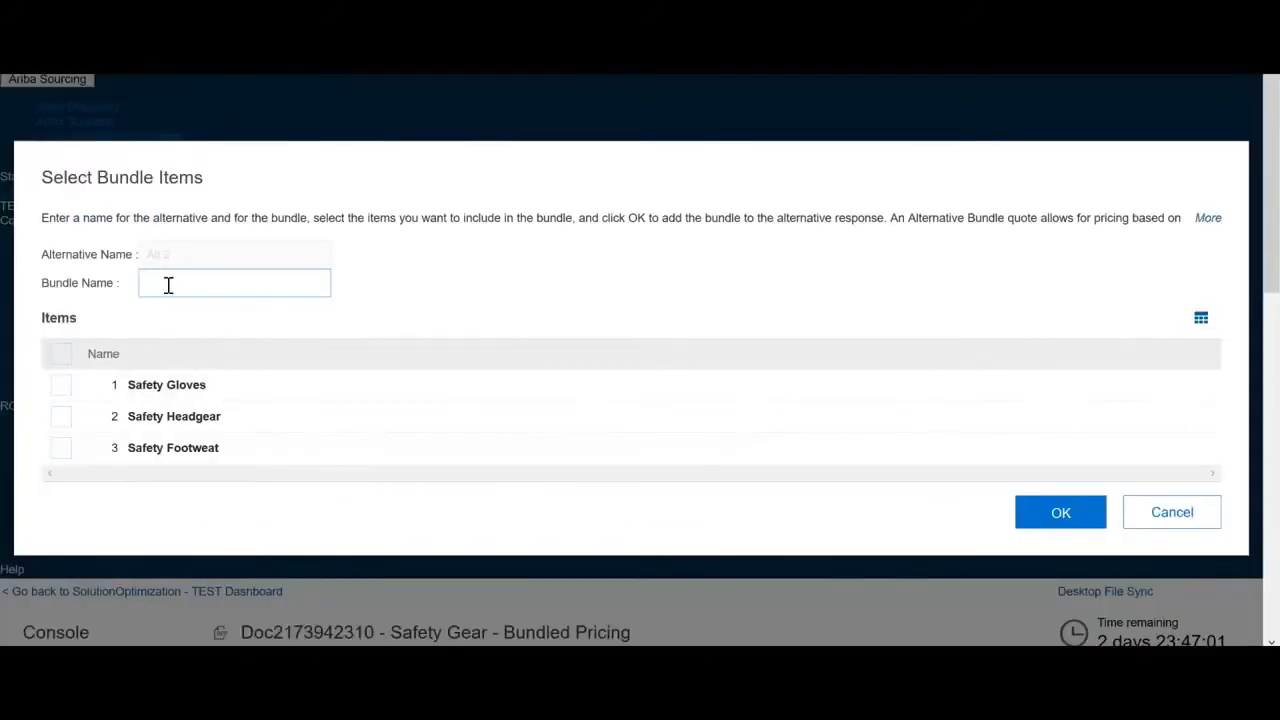
type("All items")
left_click(61, 386)
left_click(68, 422)
left_click(67, 449)
left_click(1100, 510)
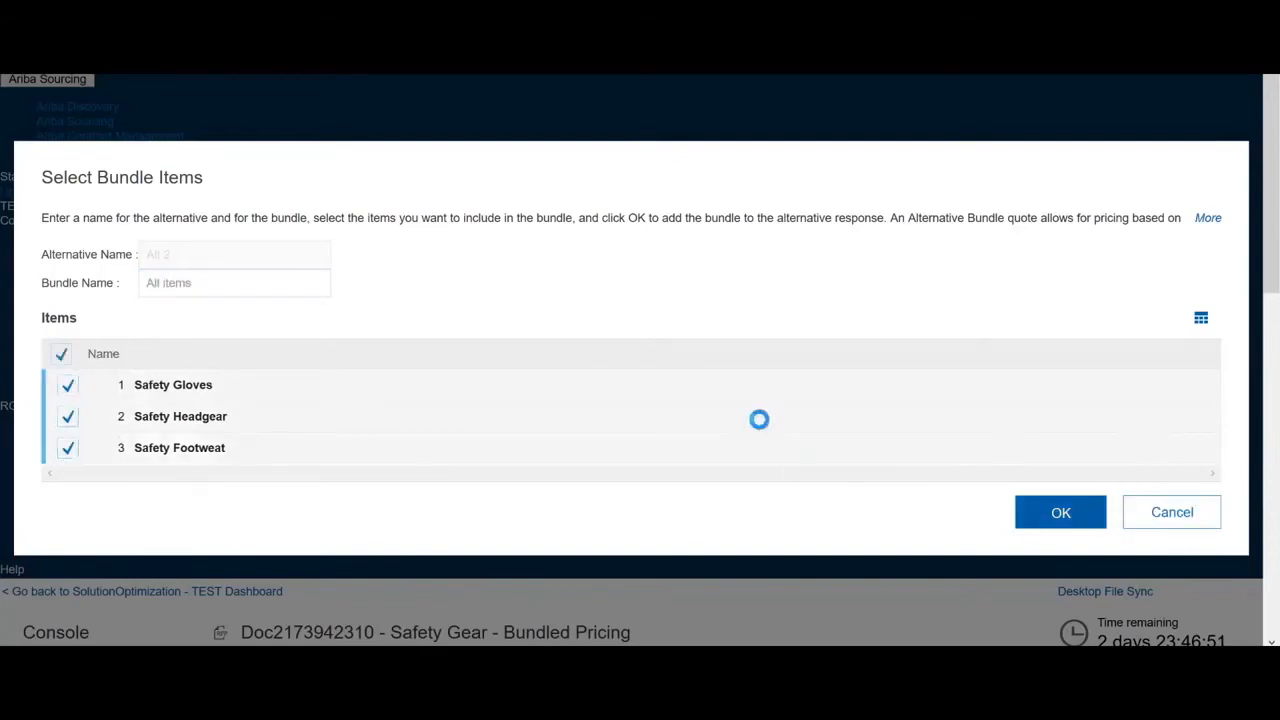
In the All items bundle, set the prices to 250 INR for gloves, 650 INR for headgear and 1800 INR for footwear.
scroll(760, 428, "down", 3)
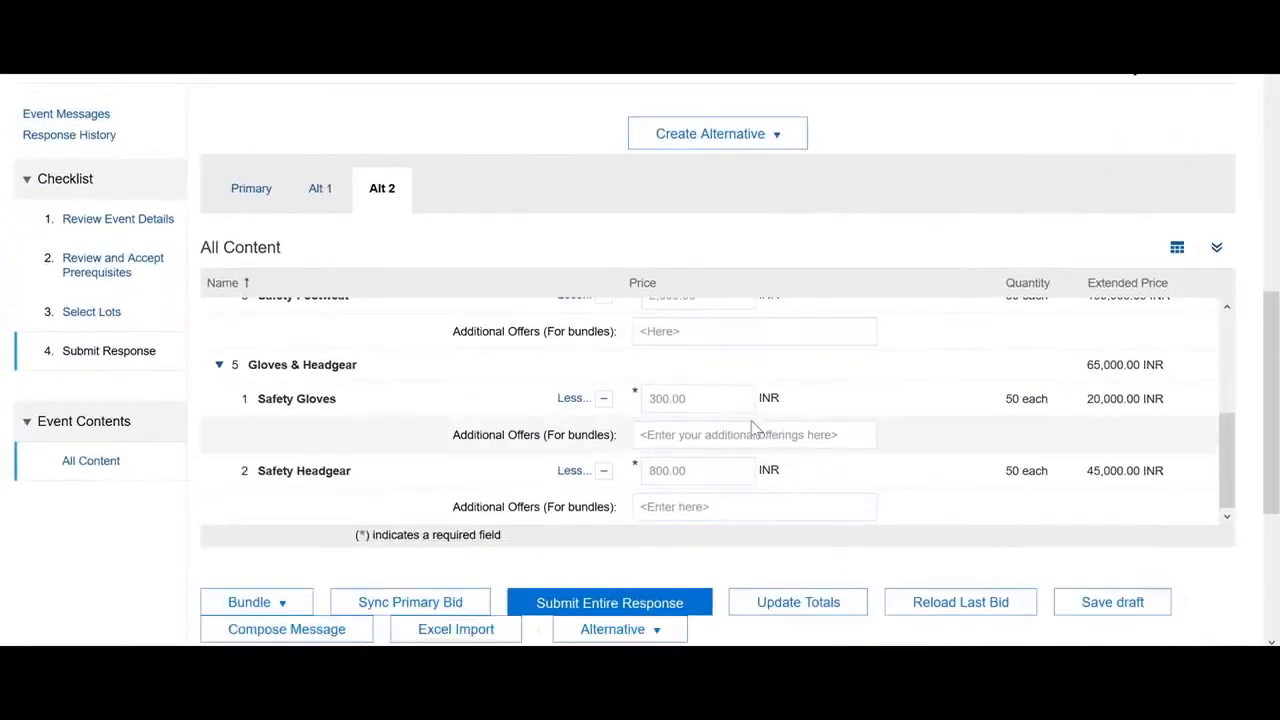
scroll(527, 420, "up", 1)
scroll(540, 413, "up", 3)
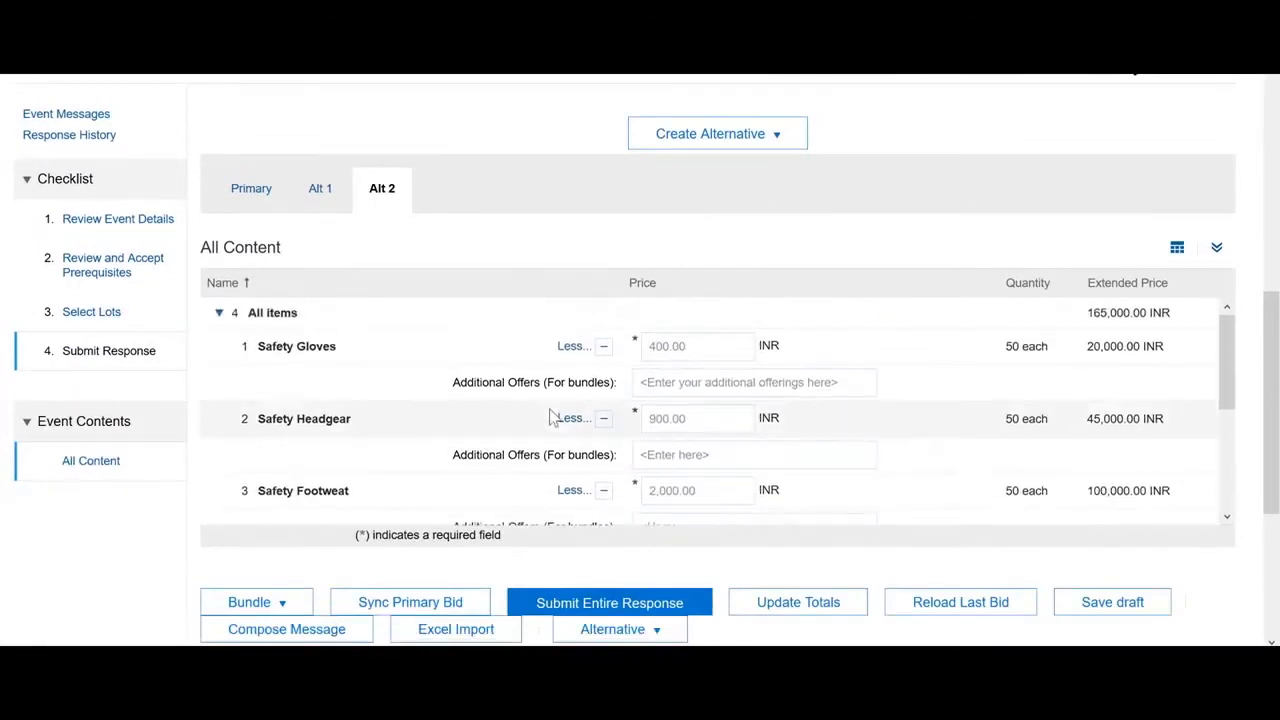
left_click(641, 346)
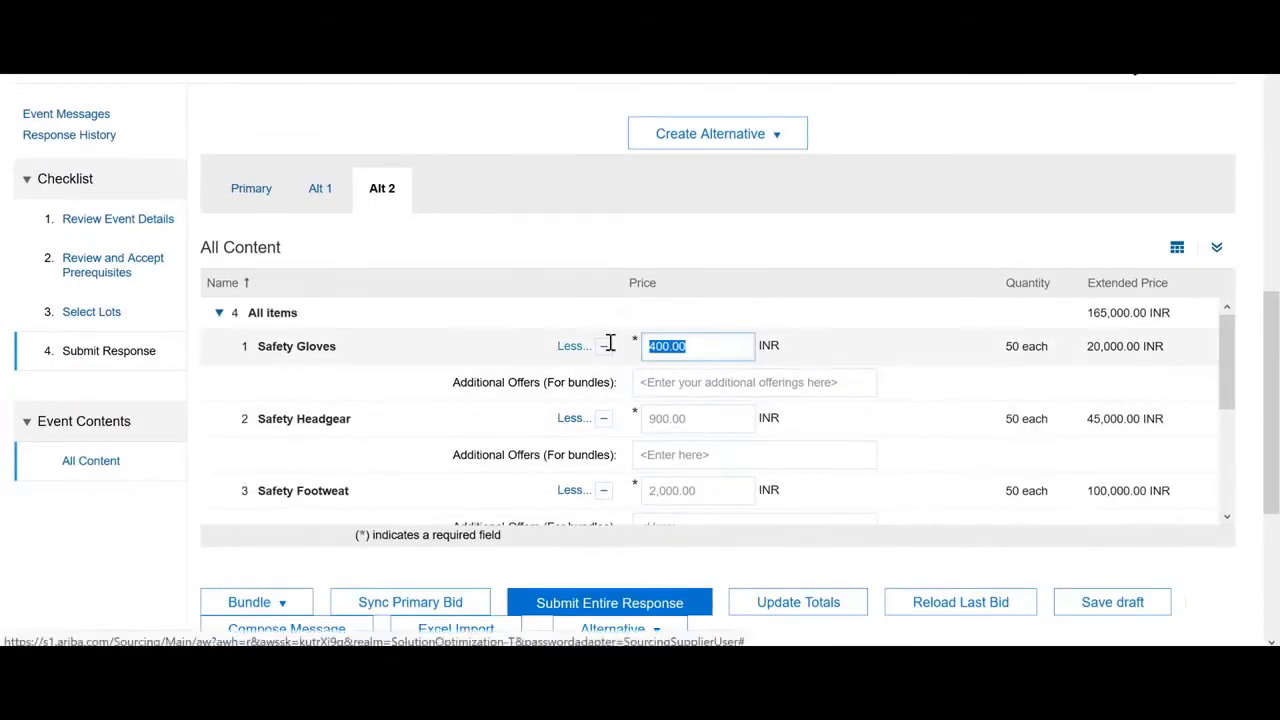
type("250")
left_click_drag(690, 418, 602, 418)
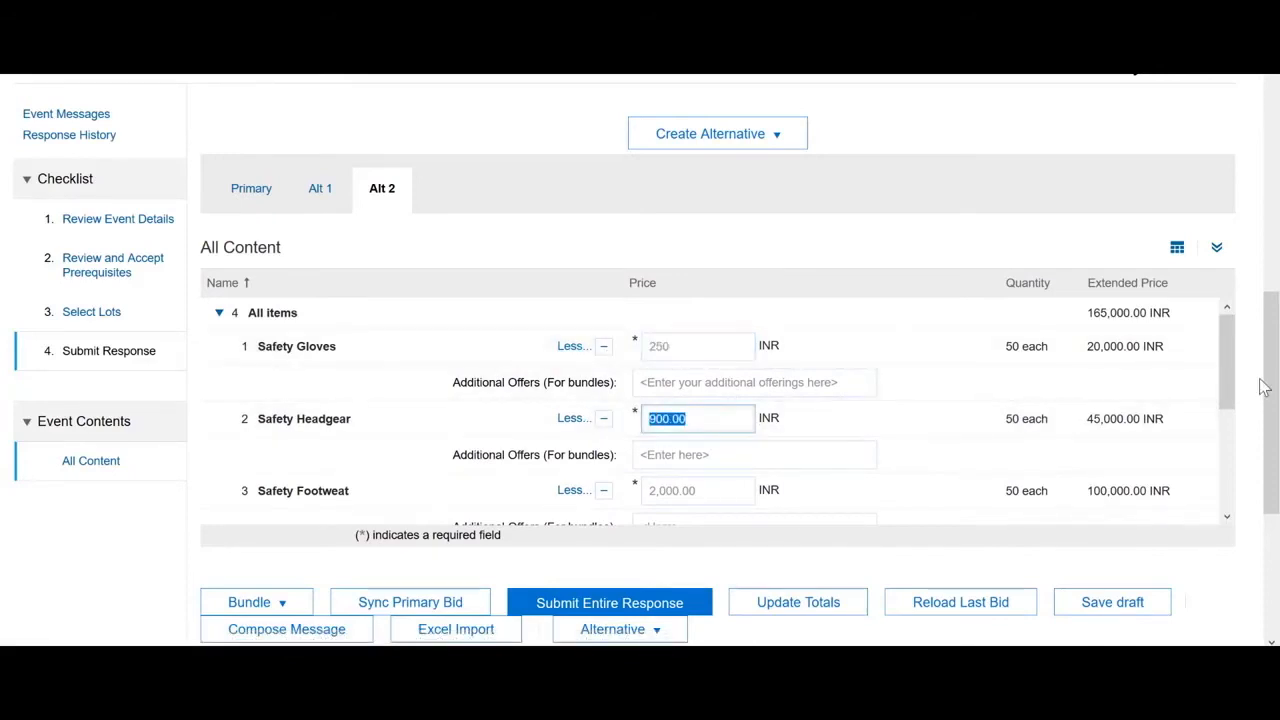
type("650")
left_click_drag(697, 490, 620, 480)
type("1800")
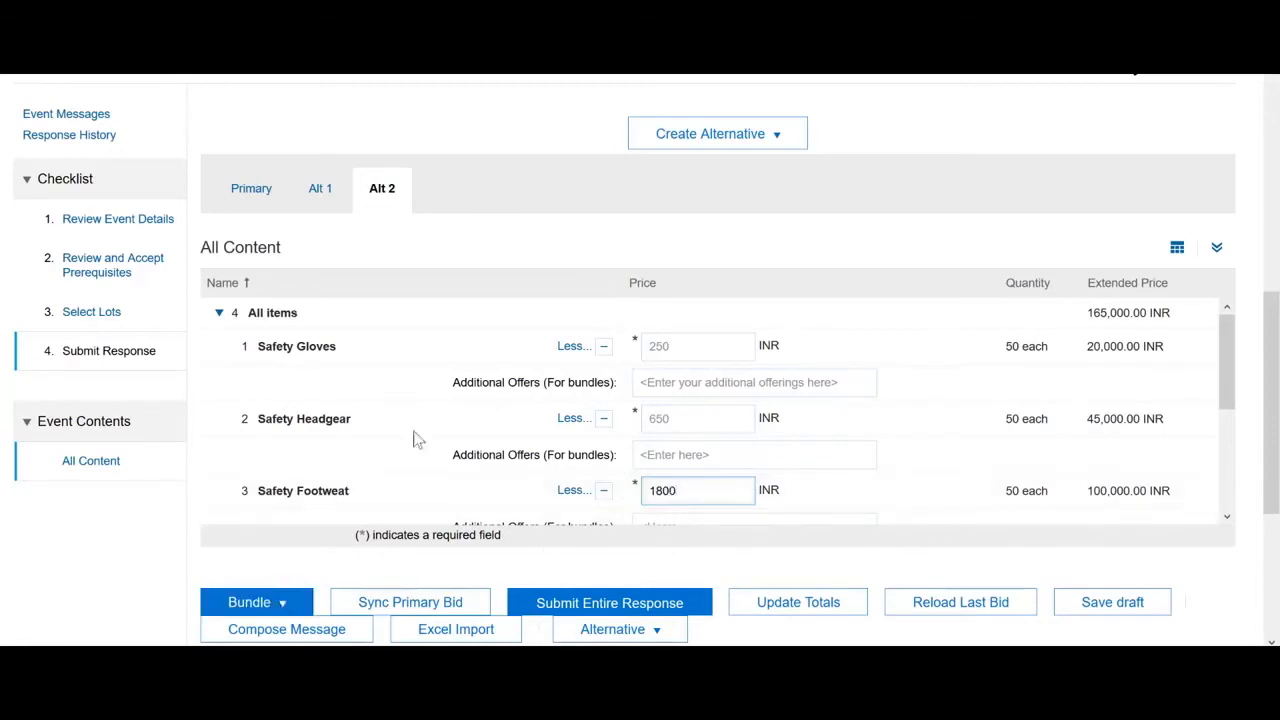
Review both Alt 2 bundles and submit the entire response.
scroll(397, 410, "up", 2)
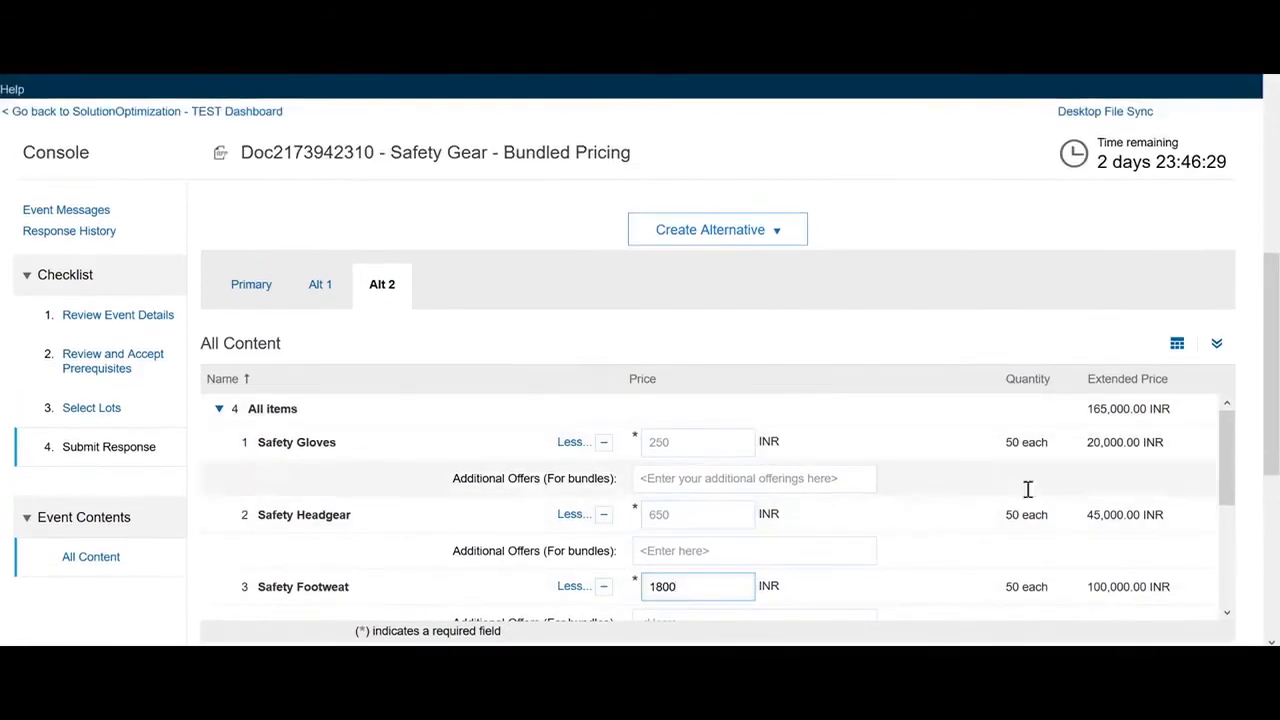
left_click_drag(1230, 490, 1248, 571)
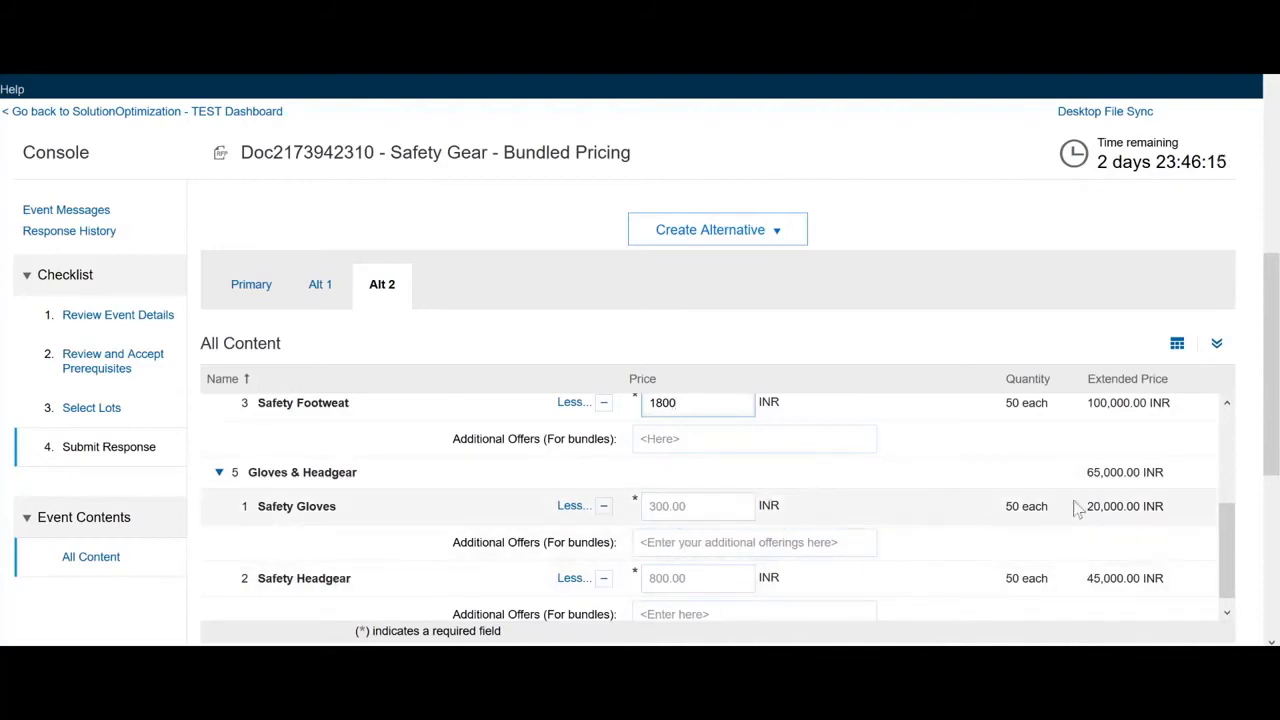
left_click_drag(1226, 564, 1228, 443)
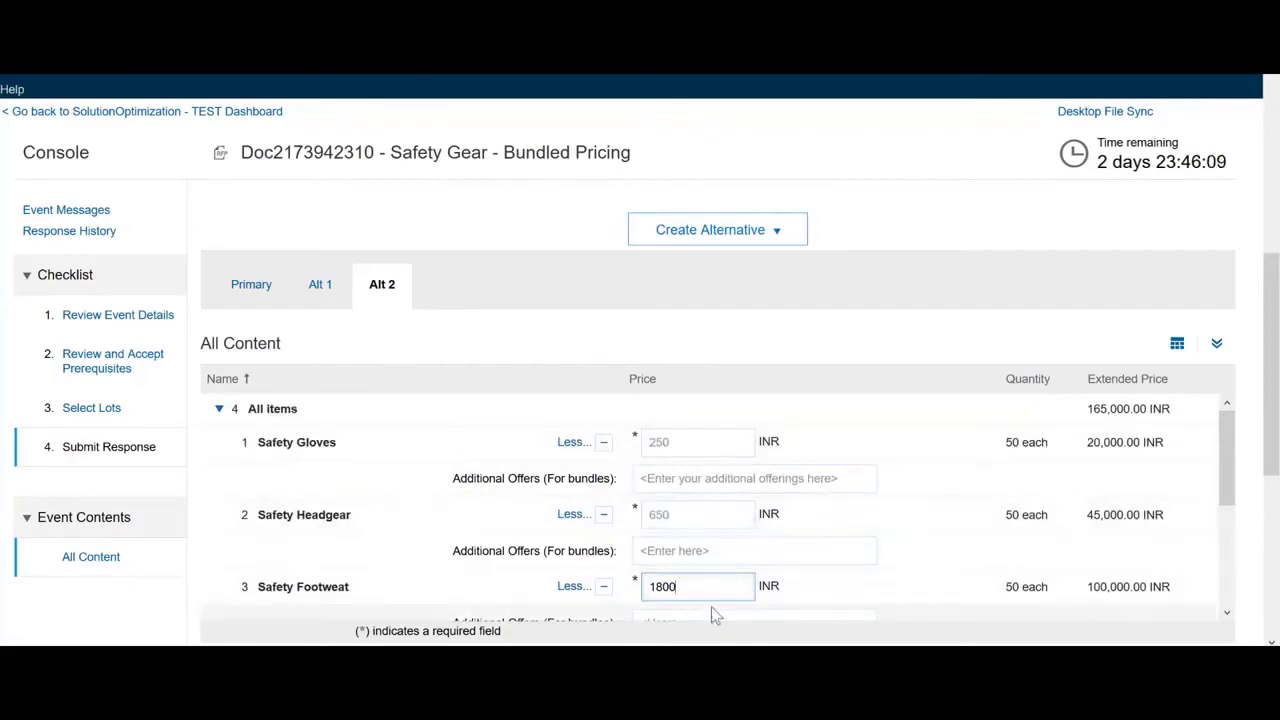
left_click_drag(1277, 370, 1277, 418)
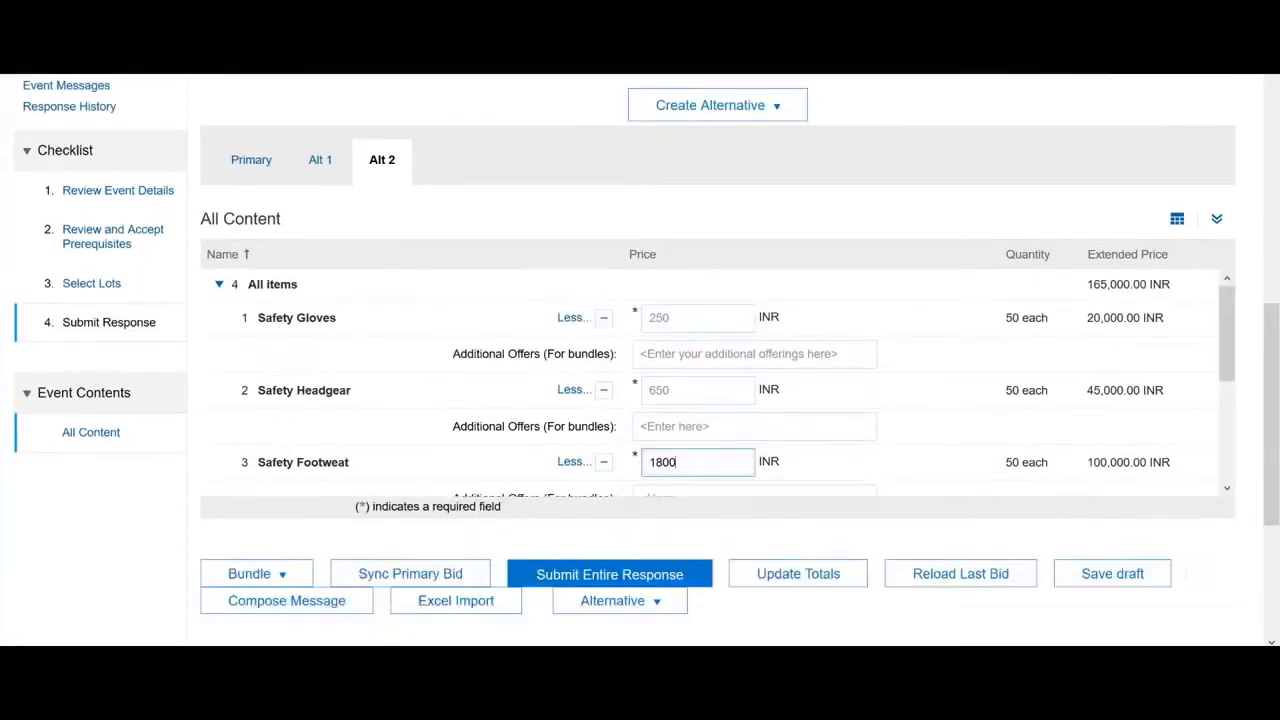
left_click(628, 580)
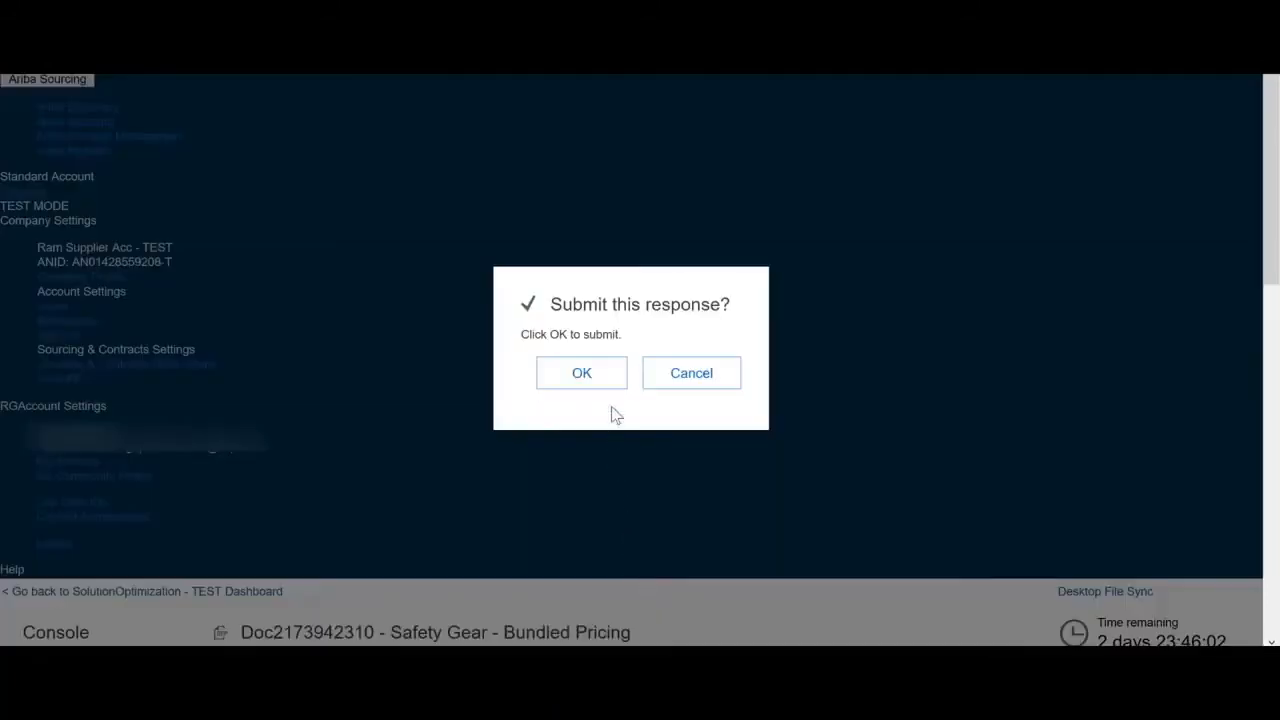
left_click(605, 387)
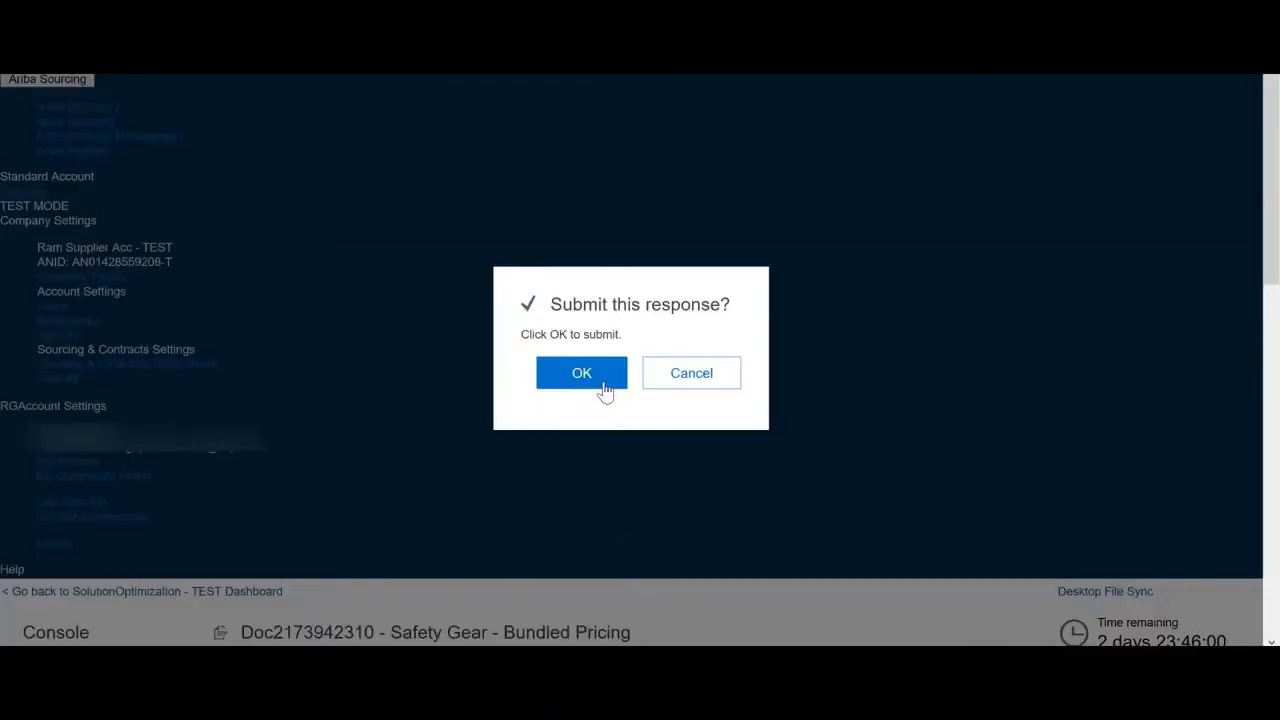
left_click(605, 387)
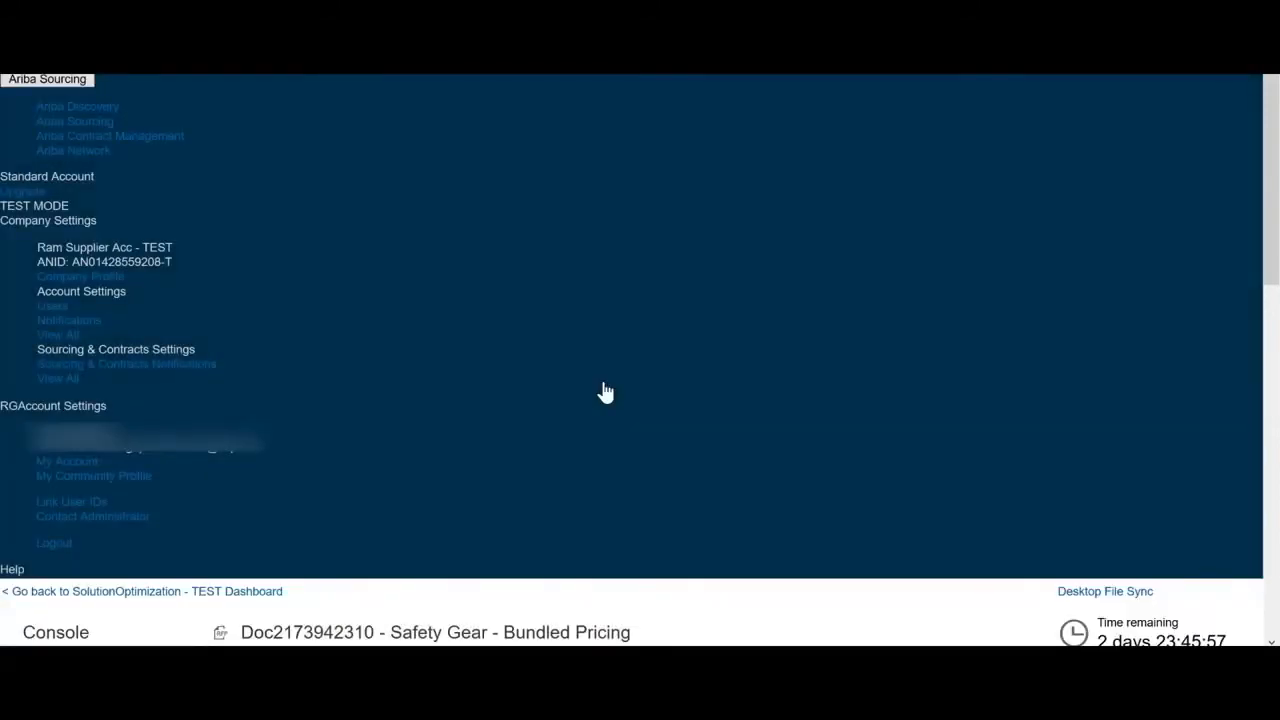
scroll(605, 392, "down", 6)
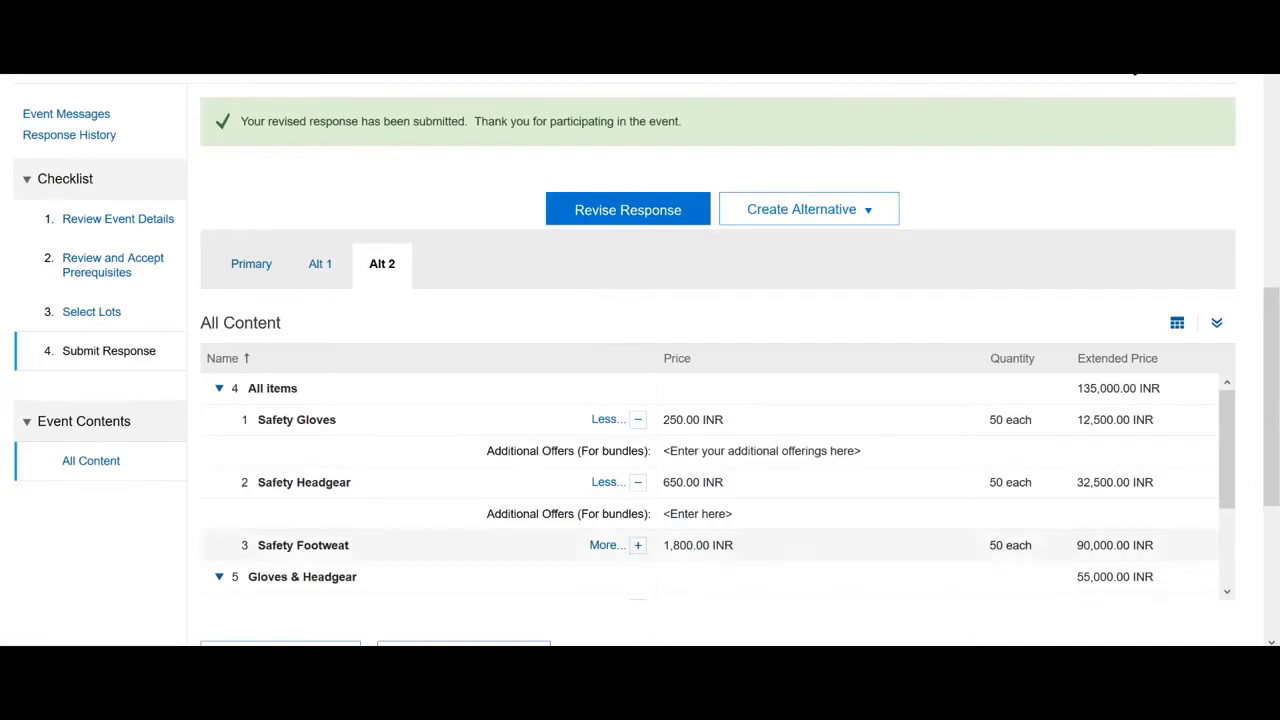
mouse_move(288, 662)
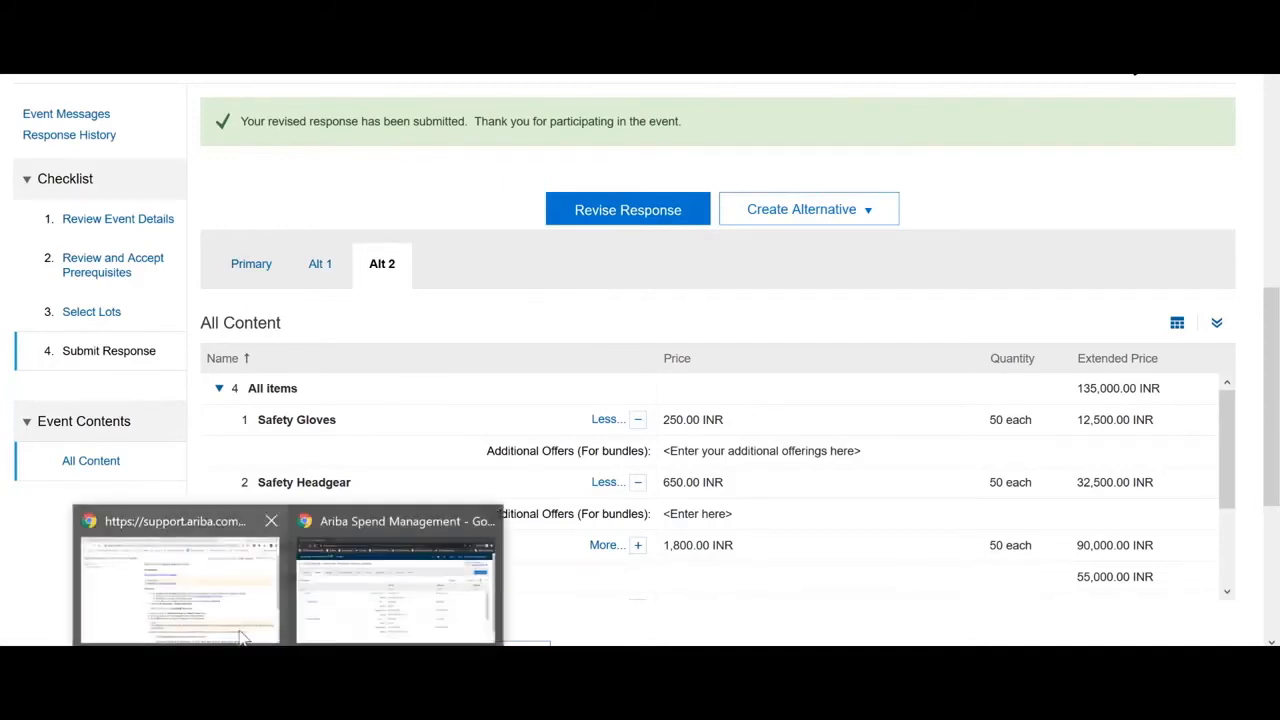
Switch to the buyer's event window and compare the supplier's Alt 1 and Alt 2 bundle prices for Safety Gear - Bundled Pricing.
left_click(375, 617)
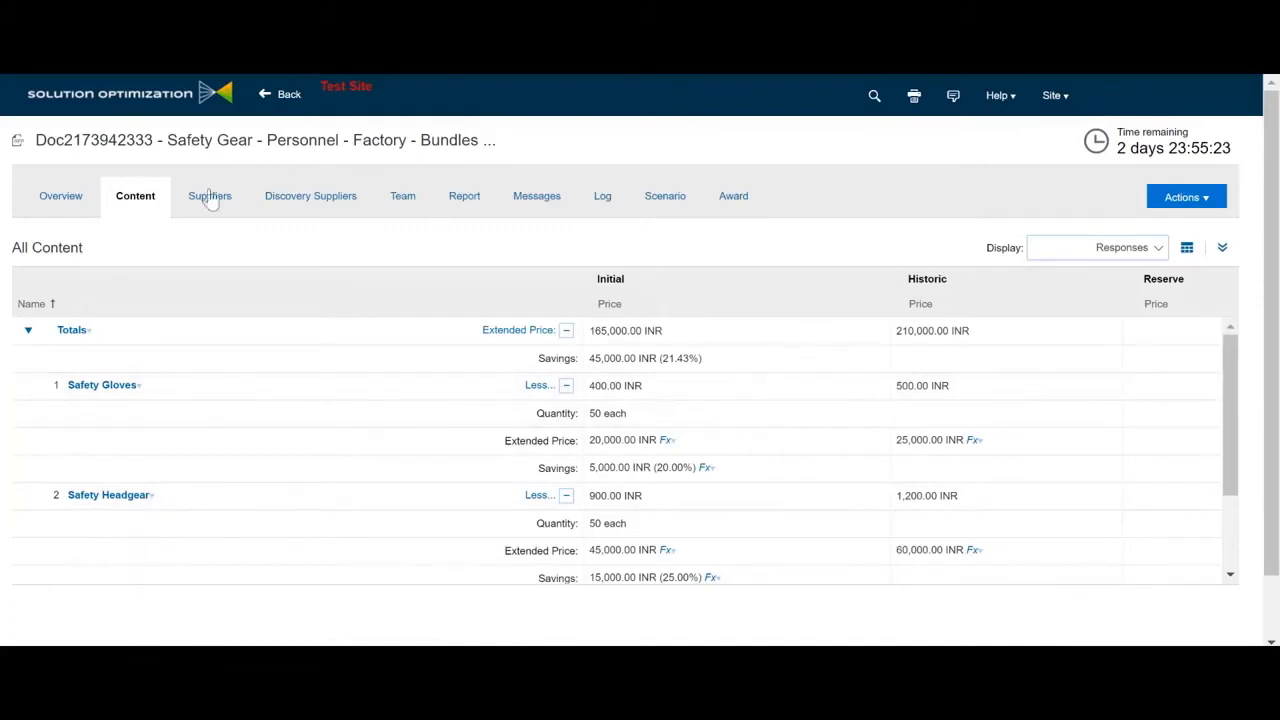
scroll(1125, 465, "down", 2)
scroll(1125, 465, "up", 2)
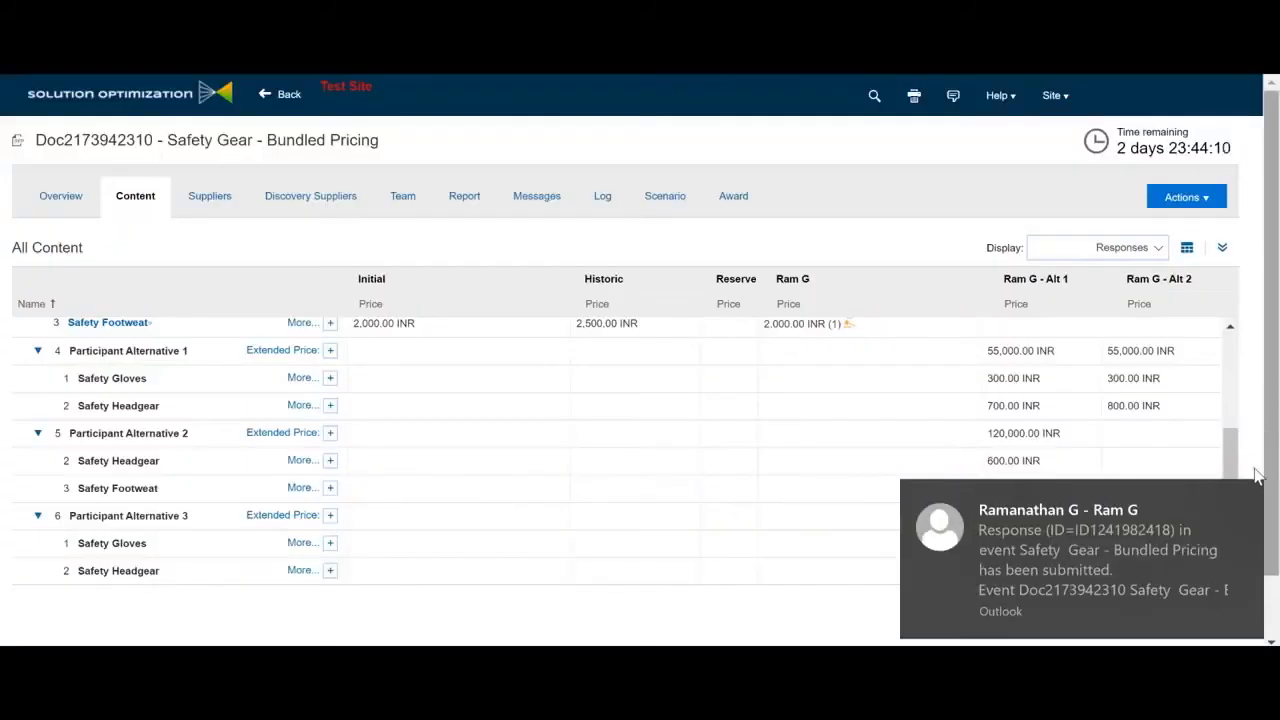
left_click(1246, 499)
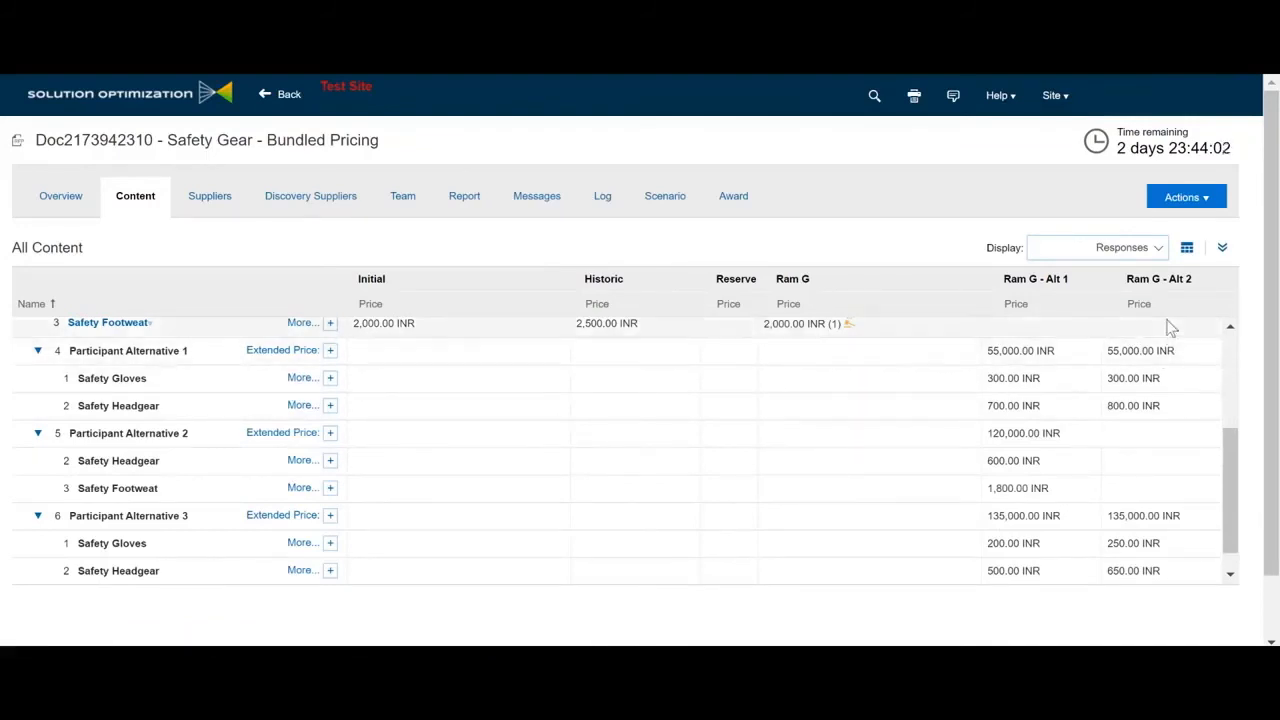
scroll(1193, 390, "down", 1)
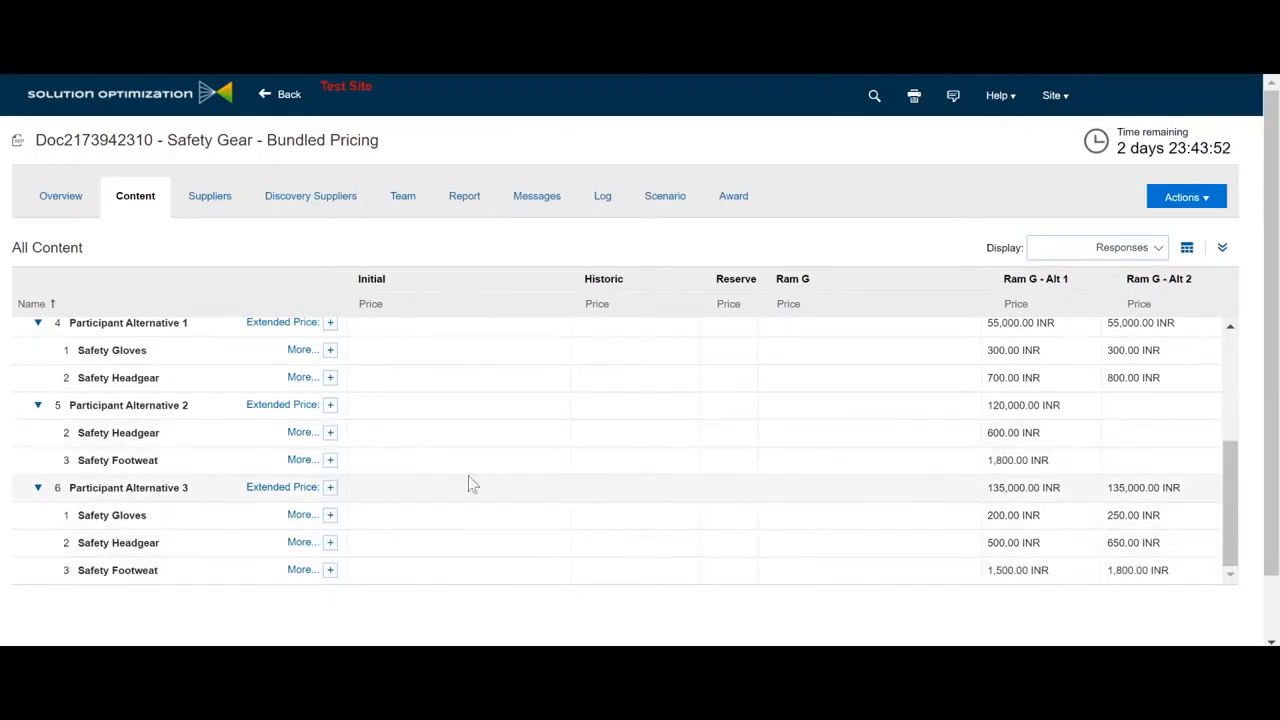
left_click_drag(1234, 531, 1245, 498)
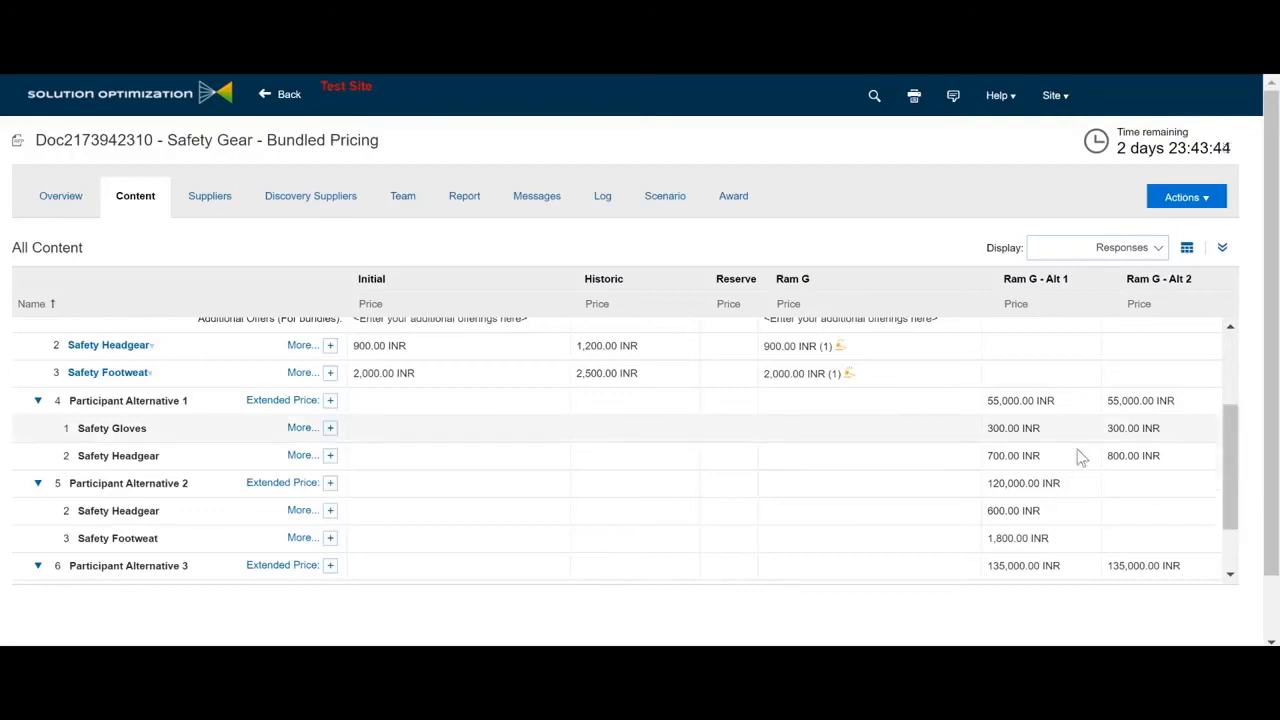
Expand the Safety Gloves details under Participant Alternative 1 to check the savings, collapse them and look over the remaining bundles.
left_click(298, 428)
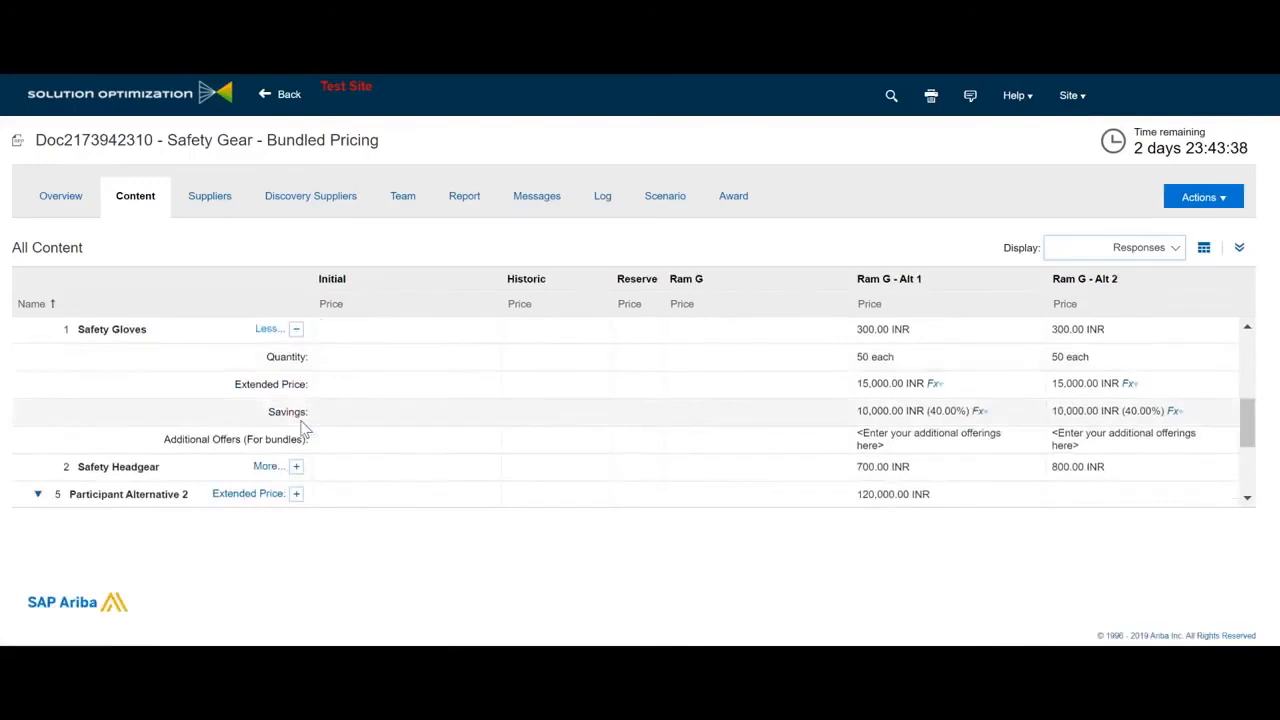
left_click(298, 430)
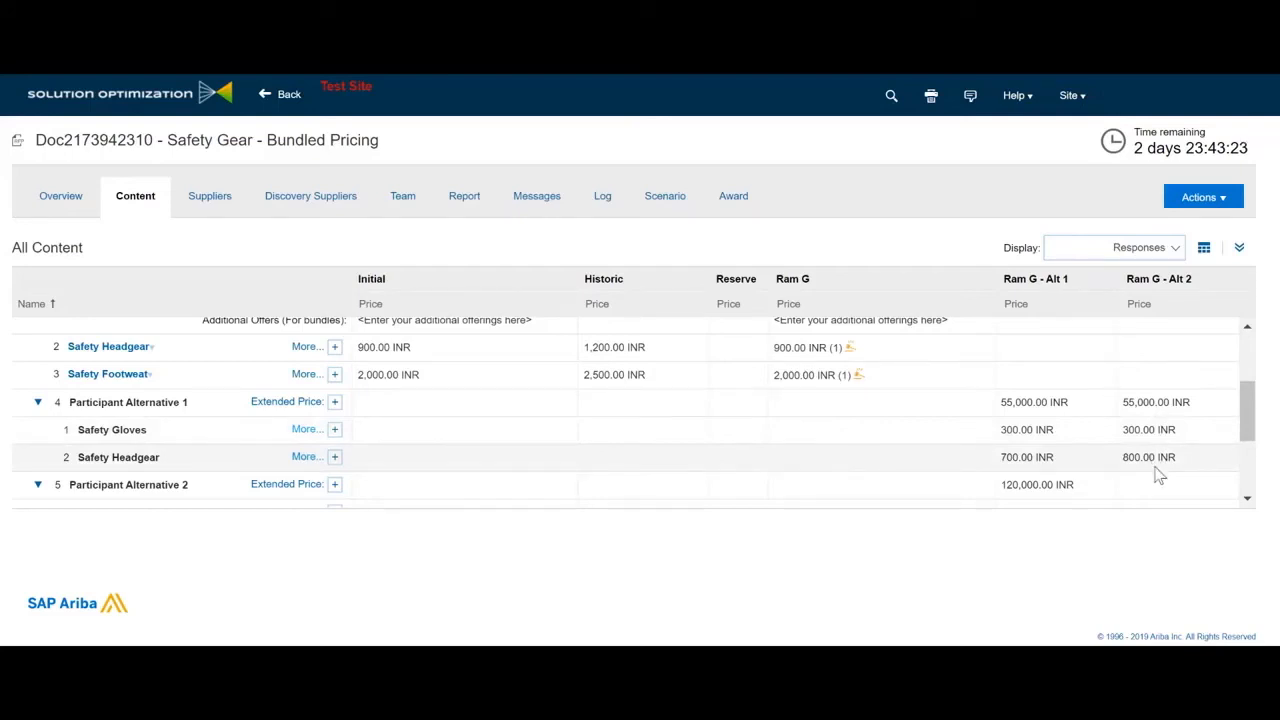
left_click_drag(1247, 414, 1254, 466)
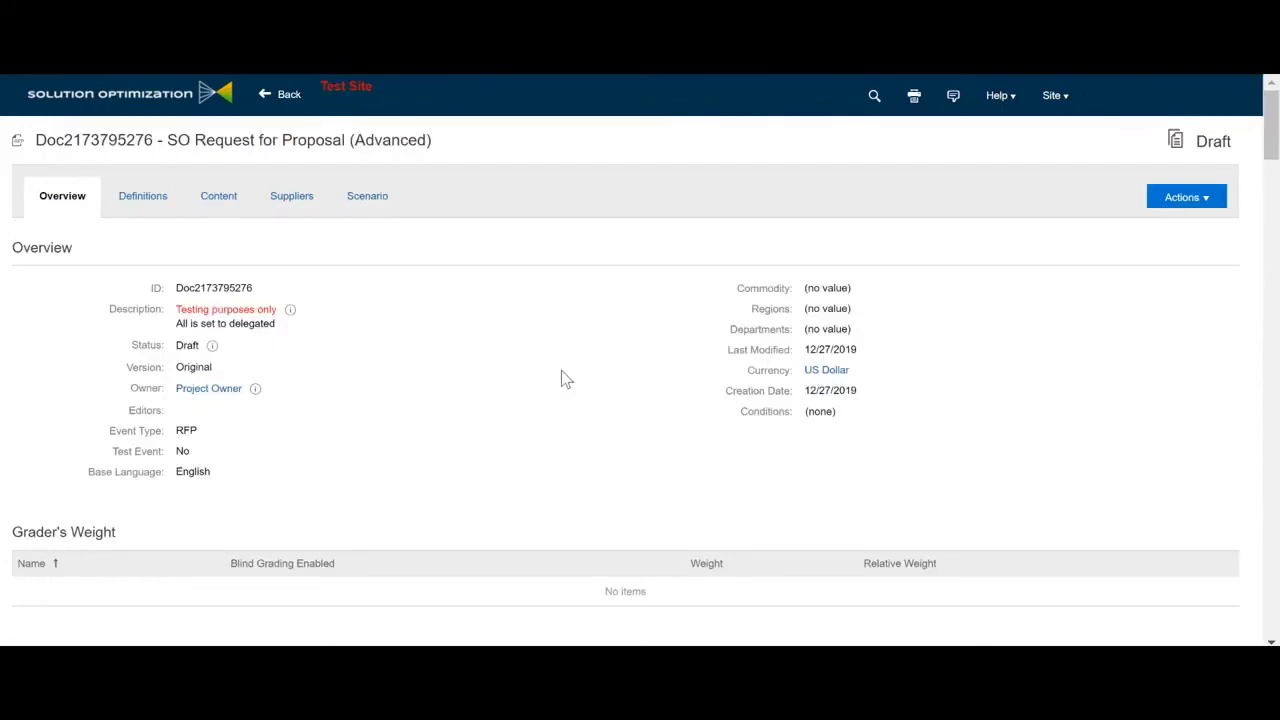
Search the SO Request for Proposal (Advanced) template for "alter" and check the rule on whether participants can create bundles.
key("ctrl+f")
type("alter")
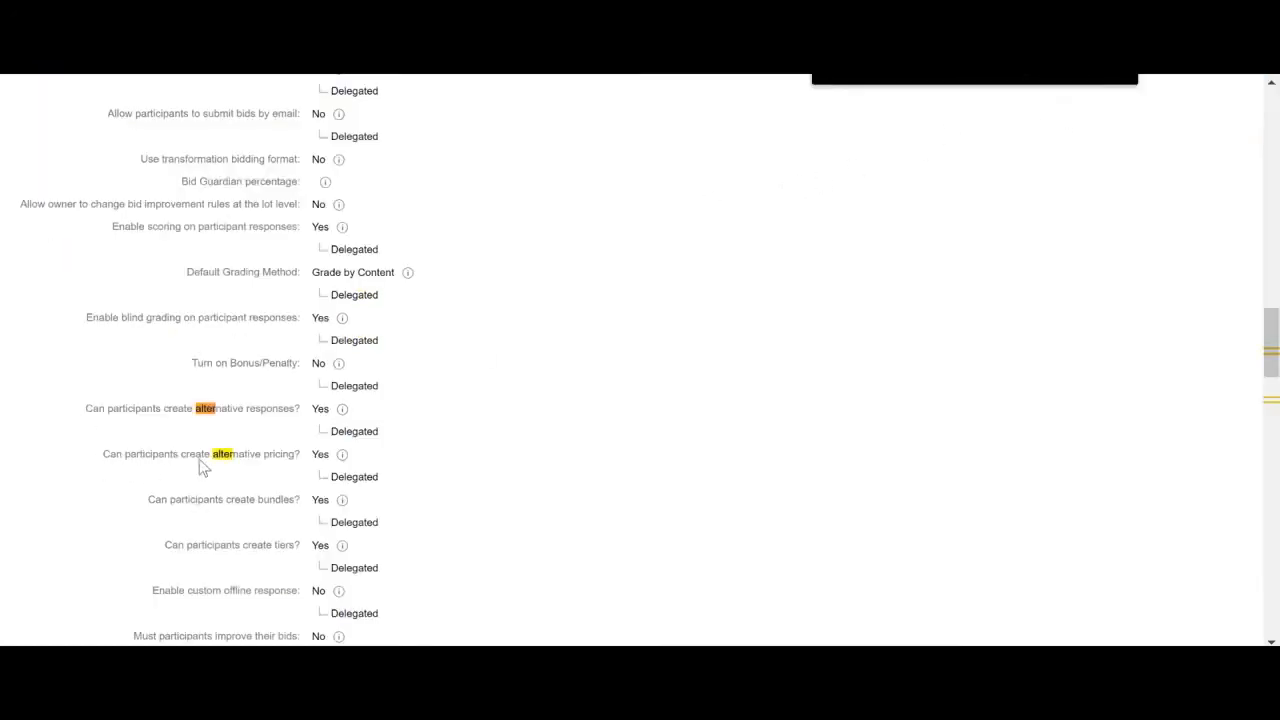
scroll(209, 483, "down", 2)
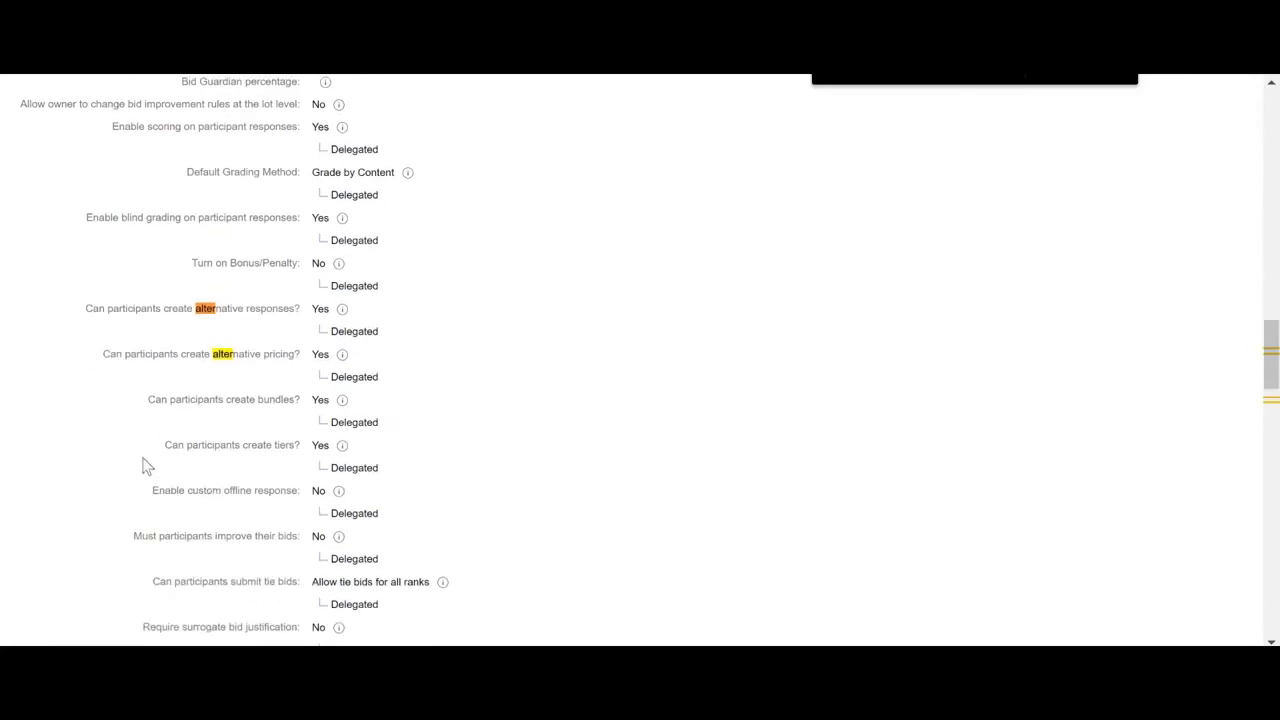
left_click_drag(148, 400, 306, 417)
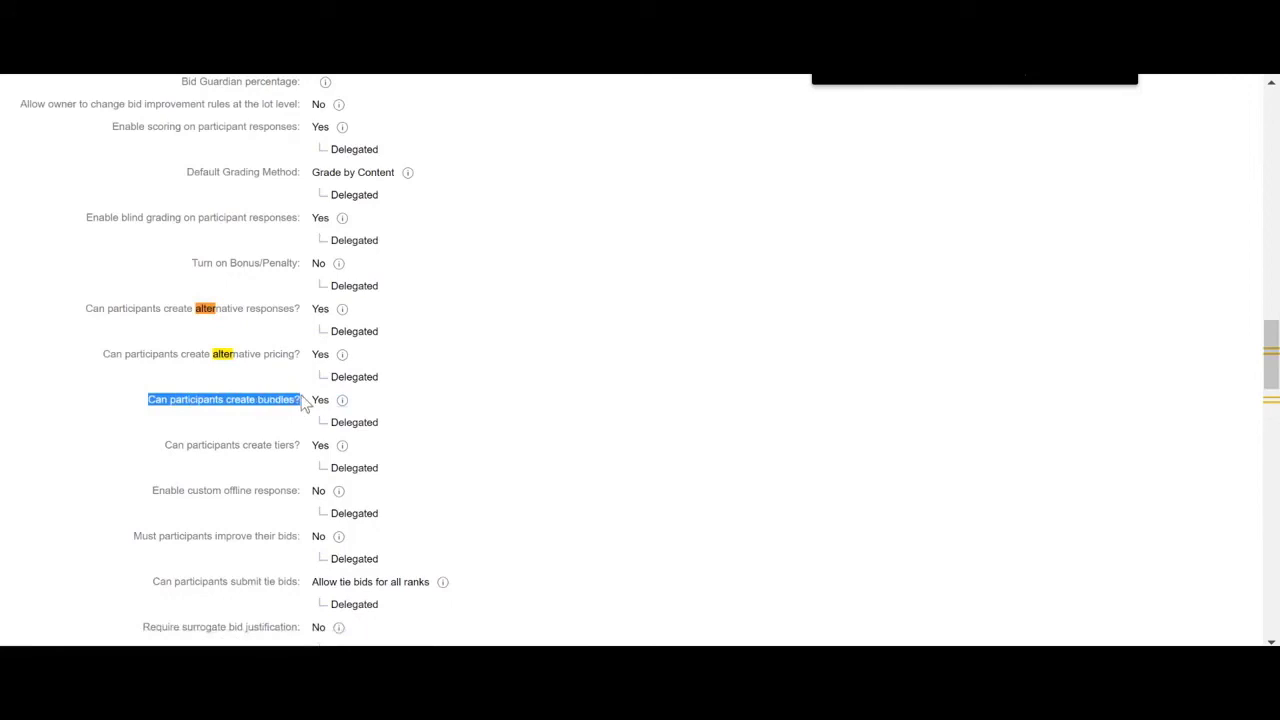
double_click(320, 399)
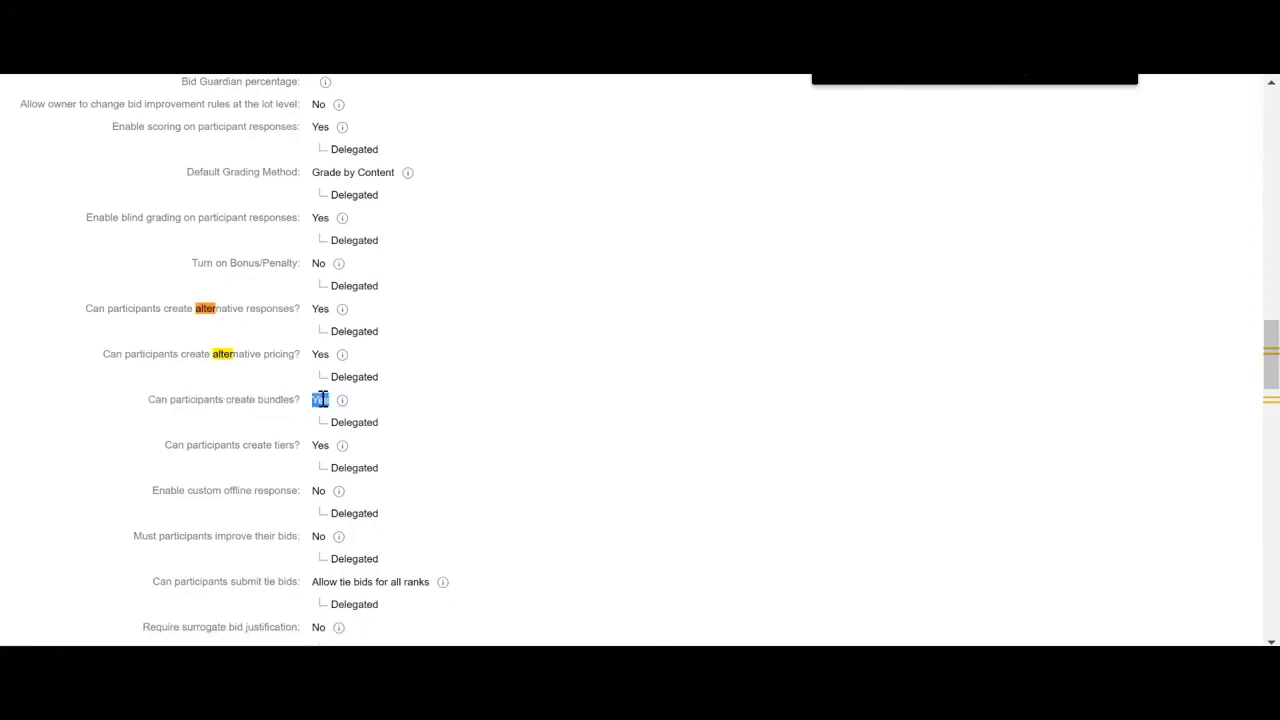
Check the template's rule on participants creating alternative responses alongside the rule on creating bundles.
left_click_drag(86, 312, 141, 318)
left_click_drag(141, 318, 303, 312)
double_click(320, 309)
left_click_drag(105, 309, 288, 313)
left_click_drag(148, 400, 300, 410)
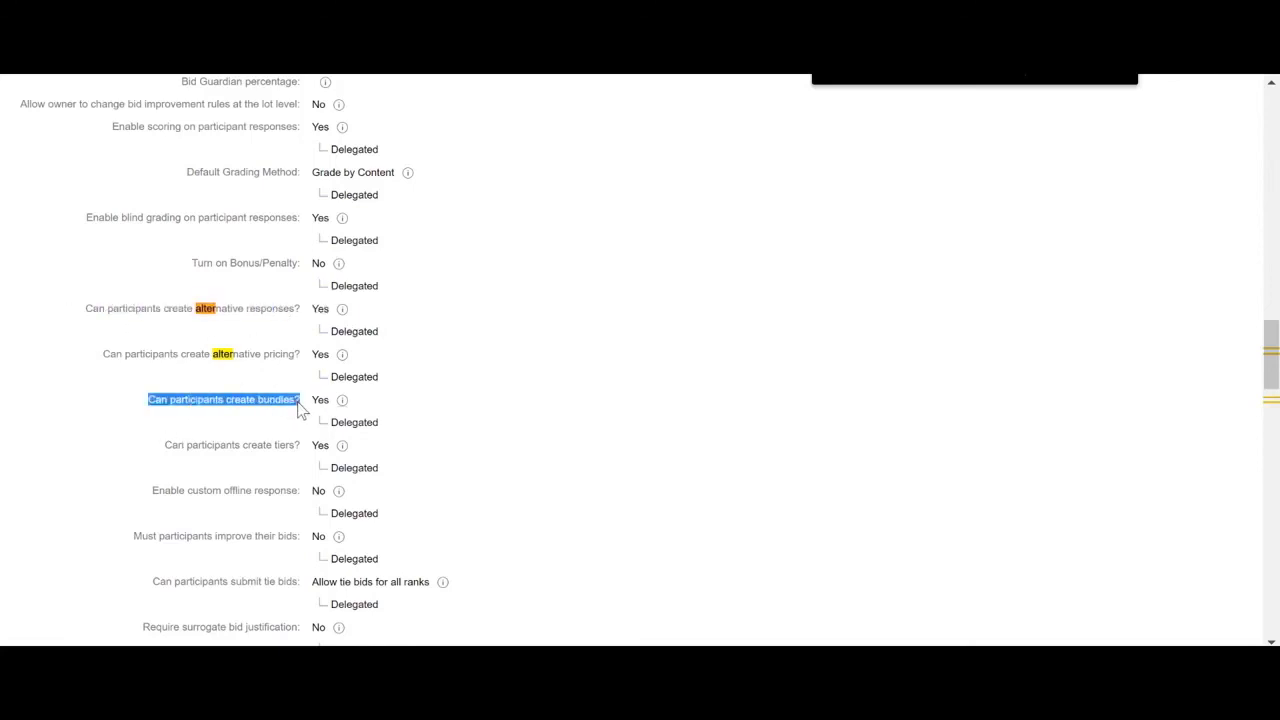